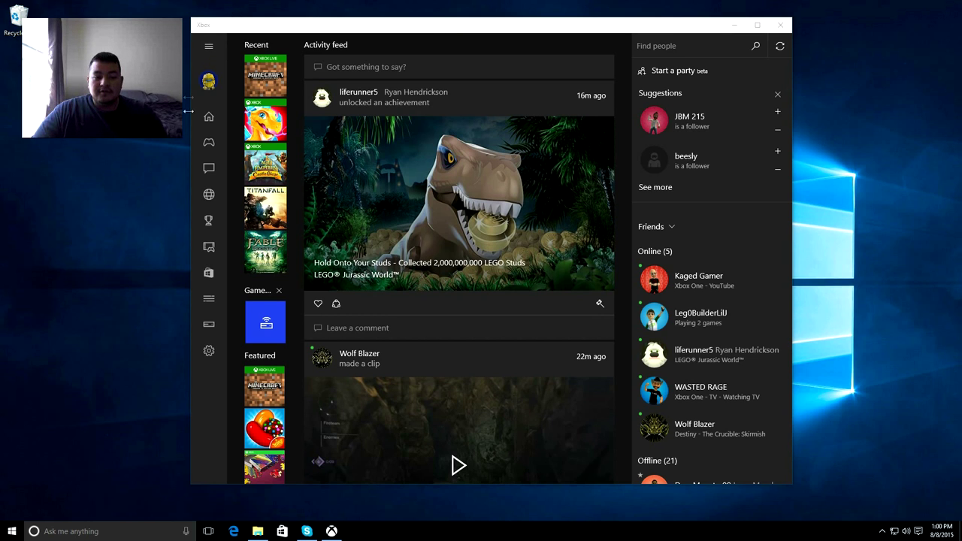
Step: Go to the Game DVR tab of the Xbox app settings
click(209, 355)
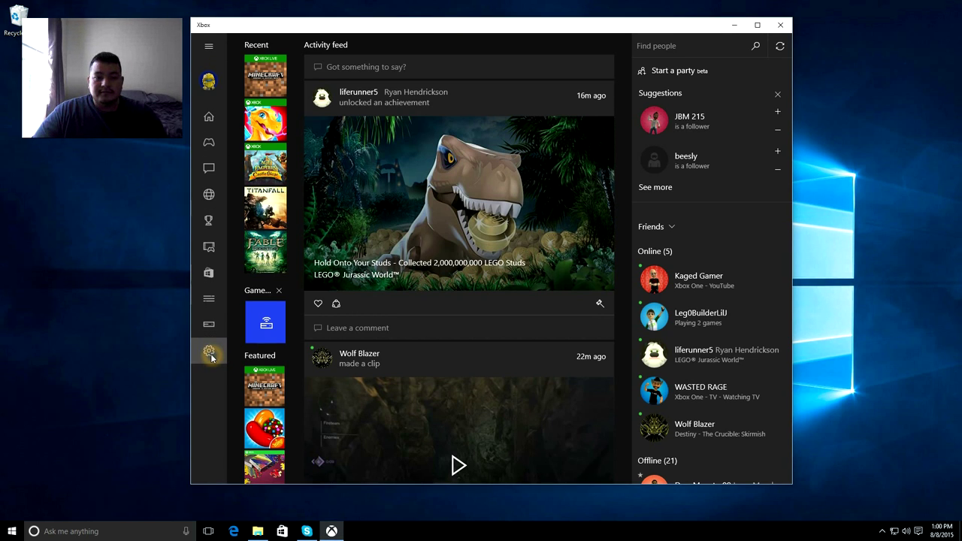
click(321, 107)
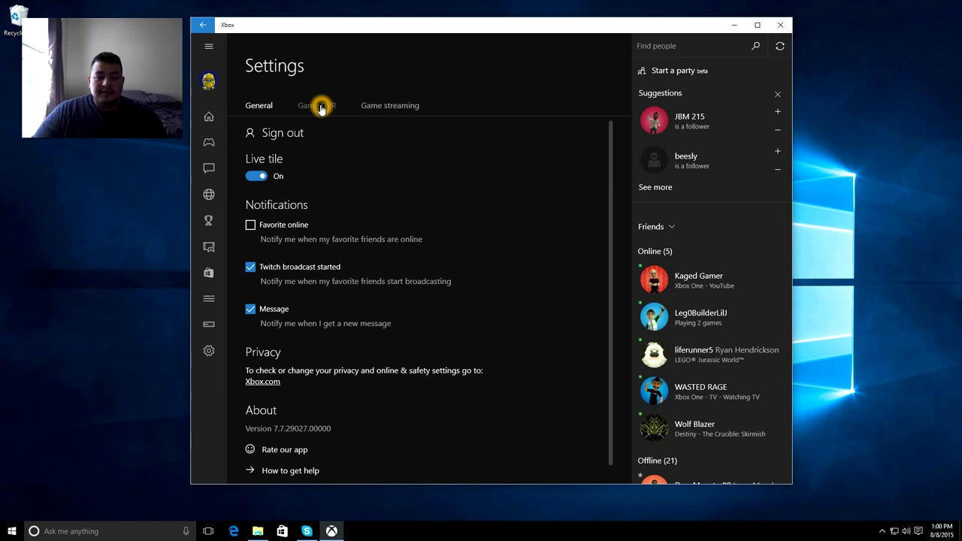
click(321, 106)
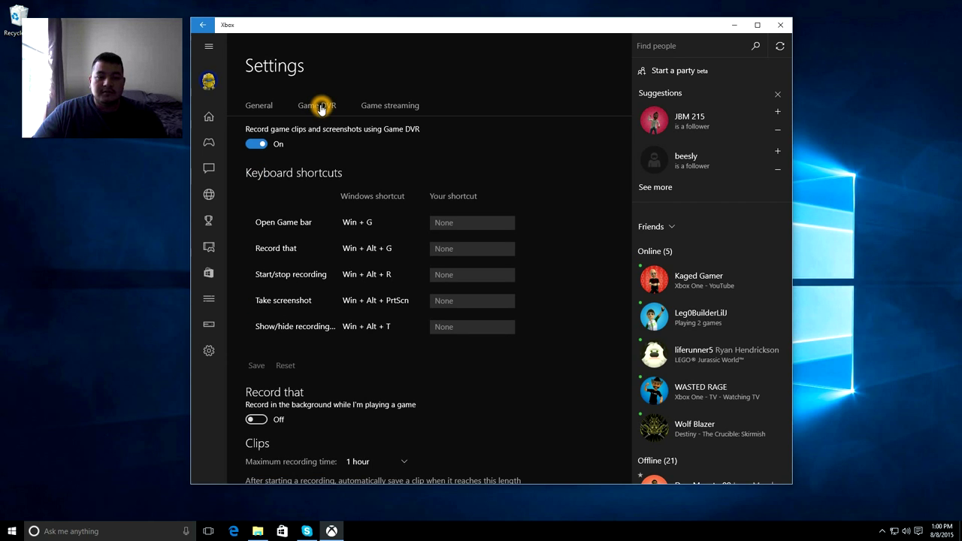
Step: Toggle 'Record game clips and screenshots' off and then back on
click(258, 145)
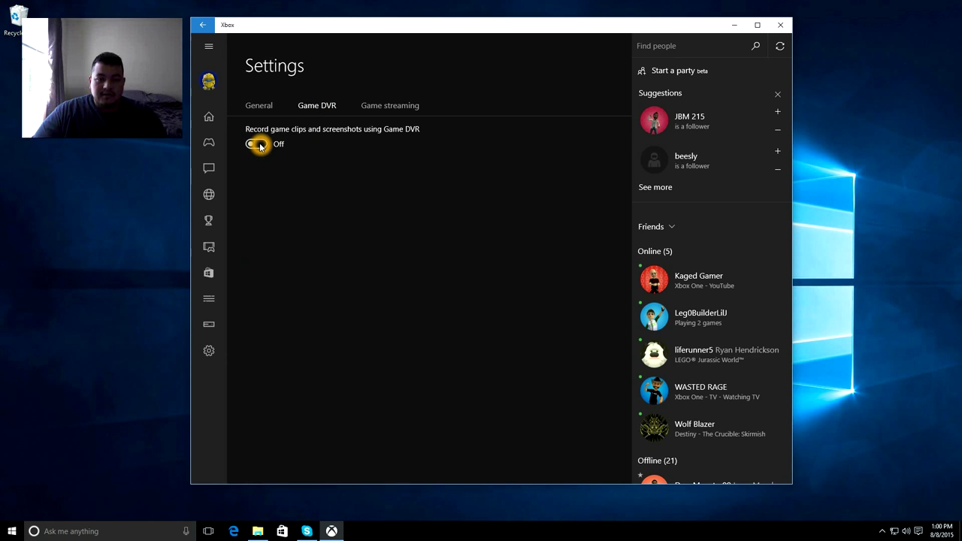
click(256, 146)
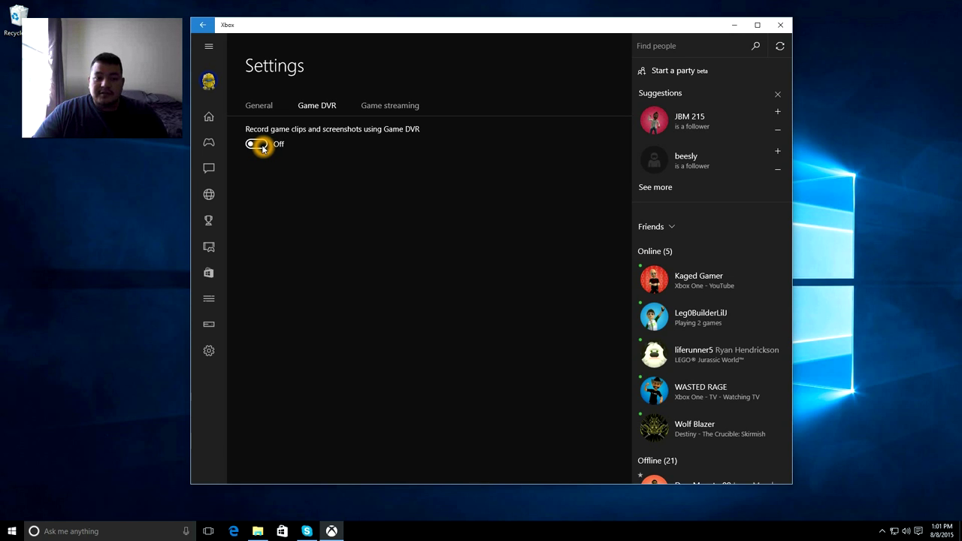
click(263, 147)
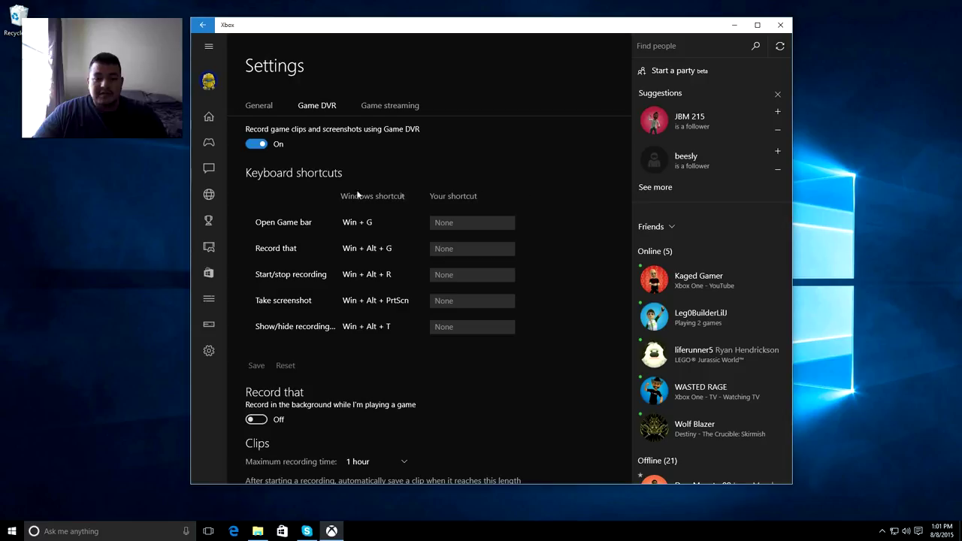
click(284, 225)
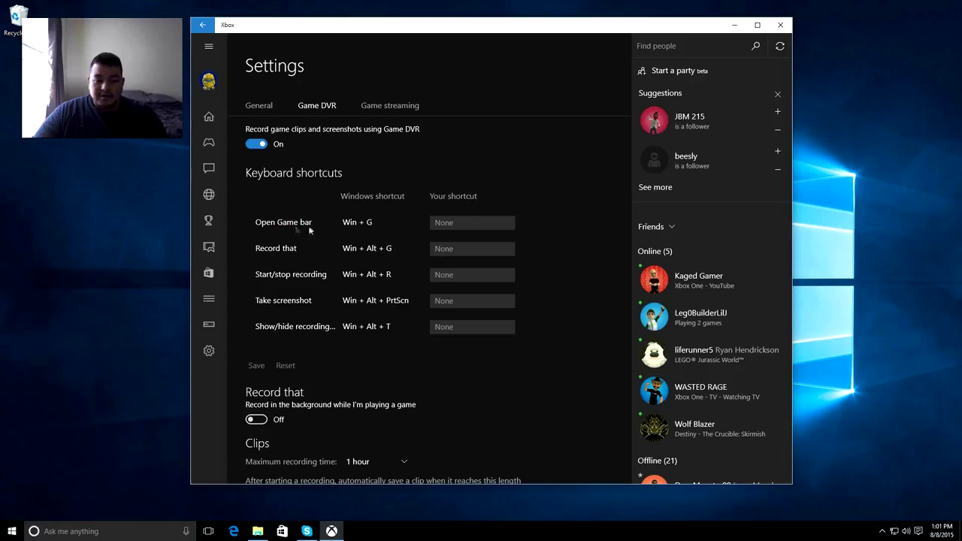
click(328, 229)
click(472, 223)
click(305, 218)
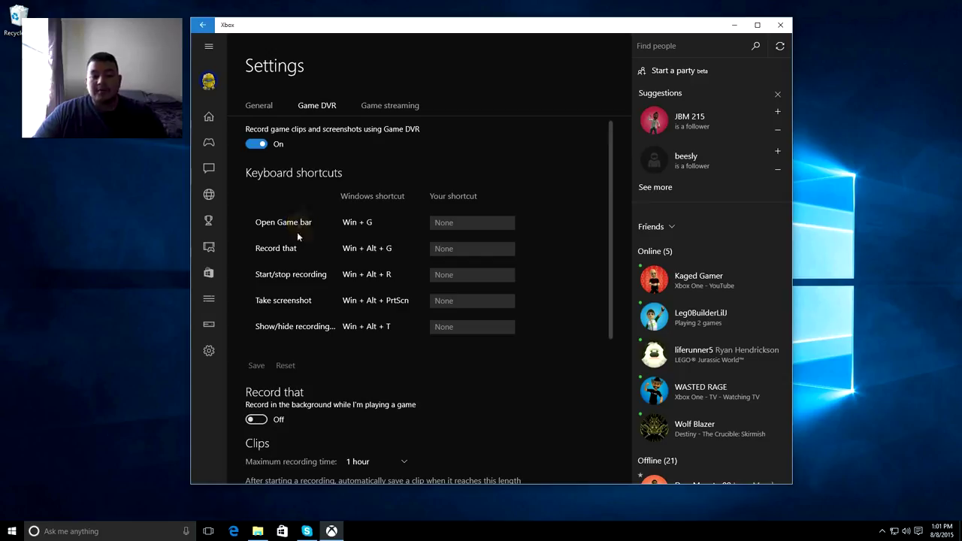
click(297, 249)
click(295, 275)
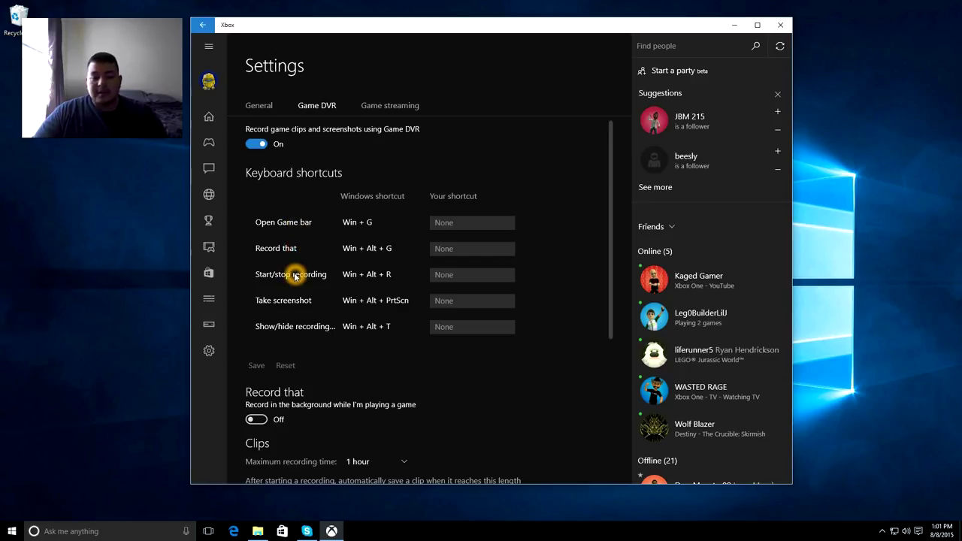
click(294, 301)
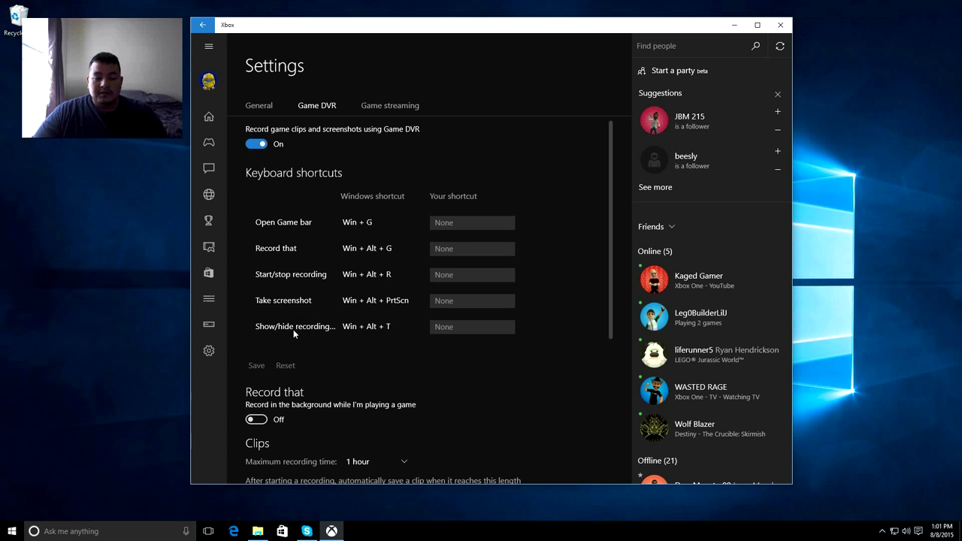
click(294, 332)
scroll(300, 338, down, 2)
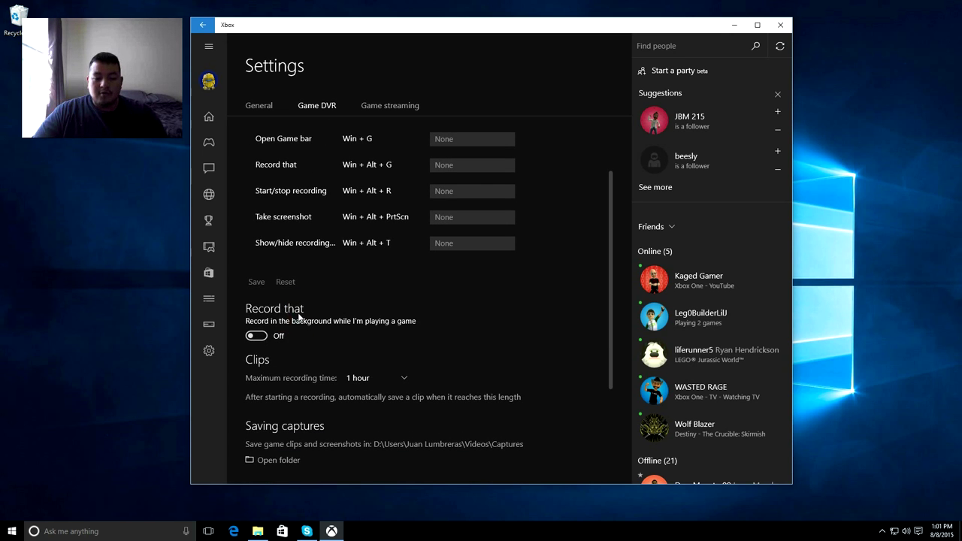
Step: Turn on background recording for the last 30 seconds, allowed on battery power and wireless display
click(265, 341)
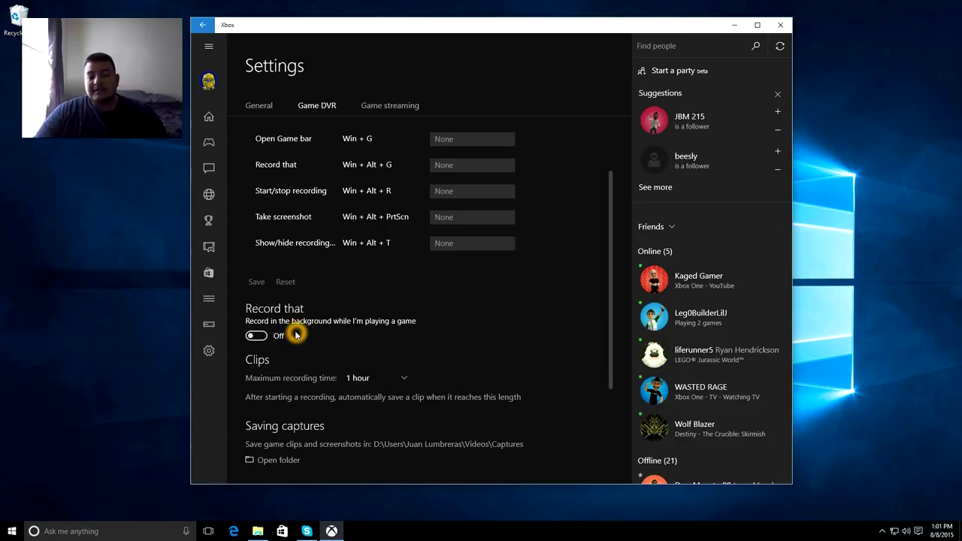
click(265, 342)
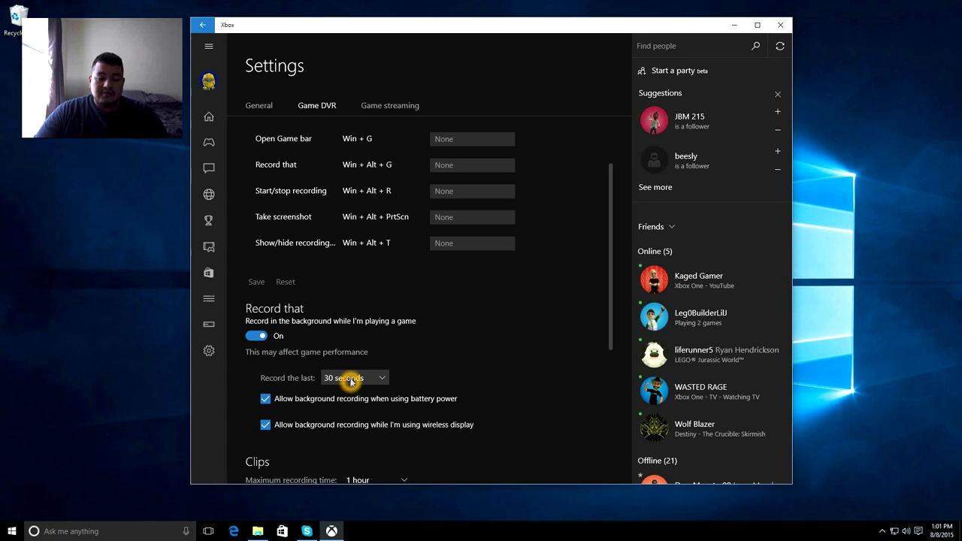
click(350, 380)
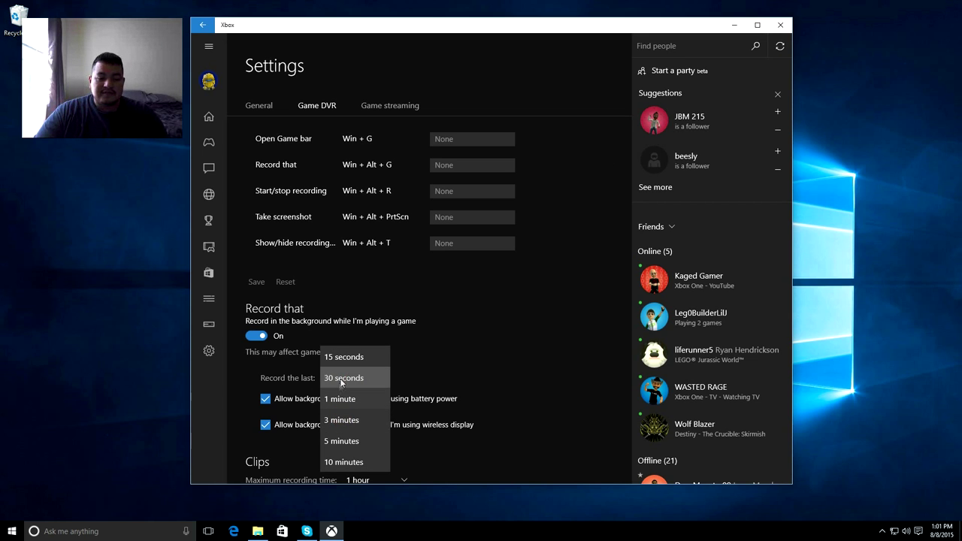
click(441, 339)
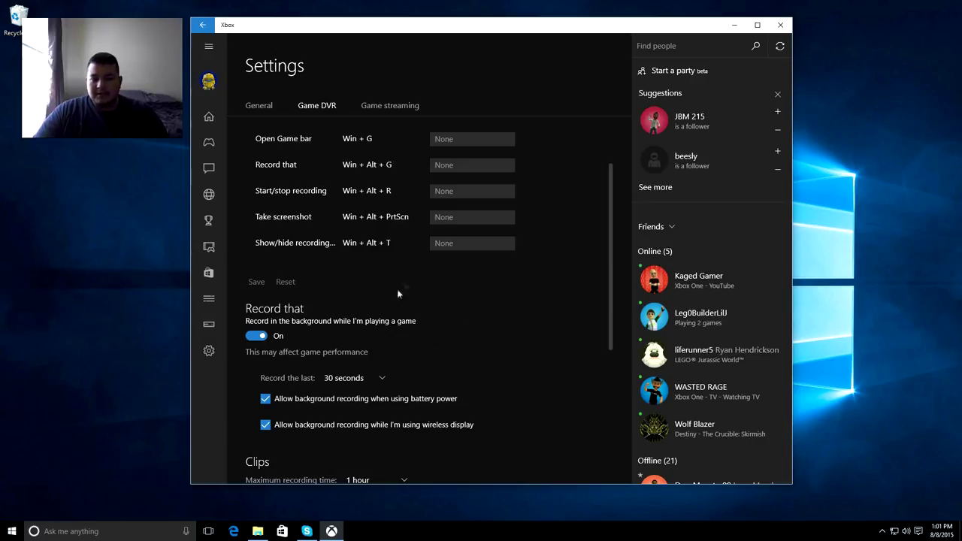
click(325, 113)
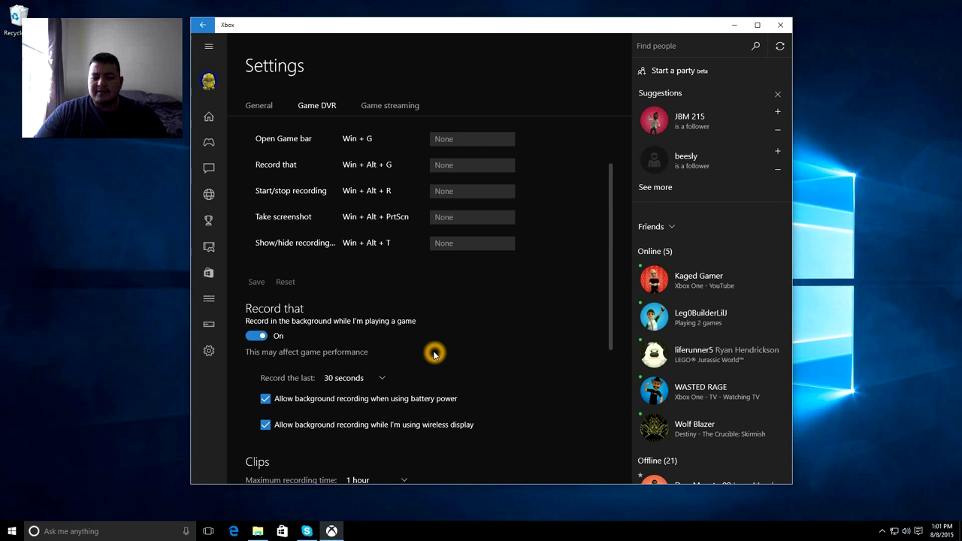
scroll(433, 353, down, 2)
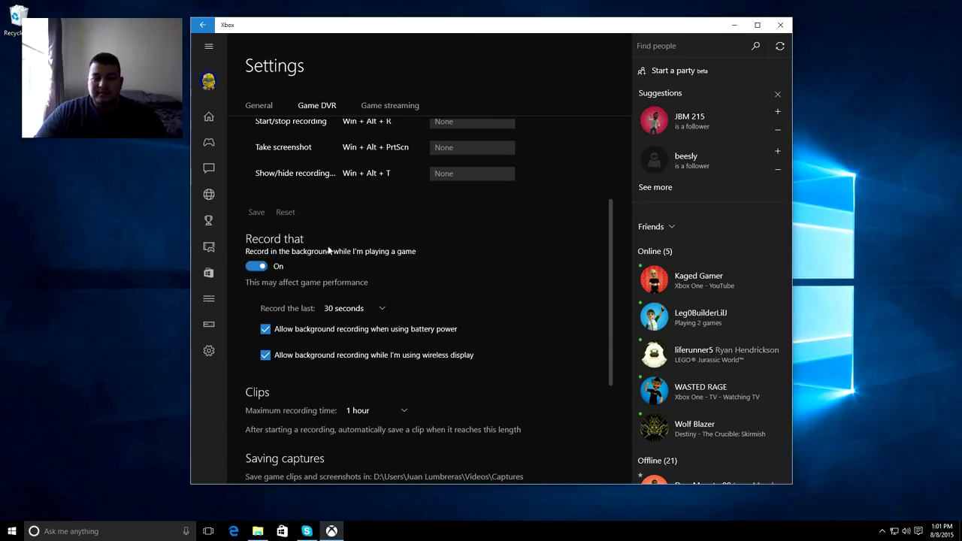
click(343, 266)
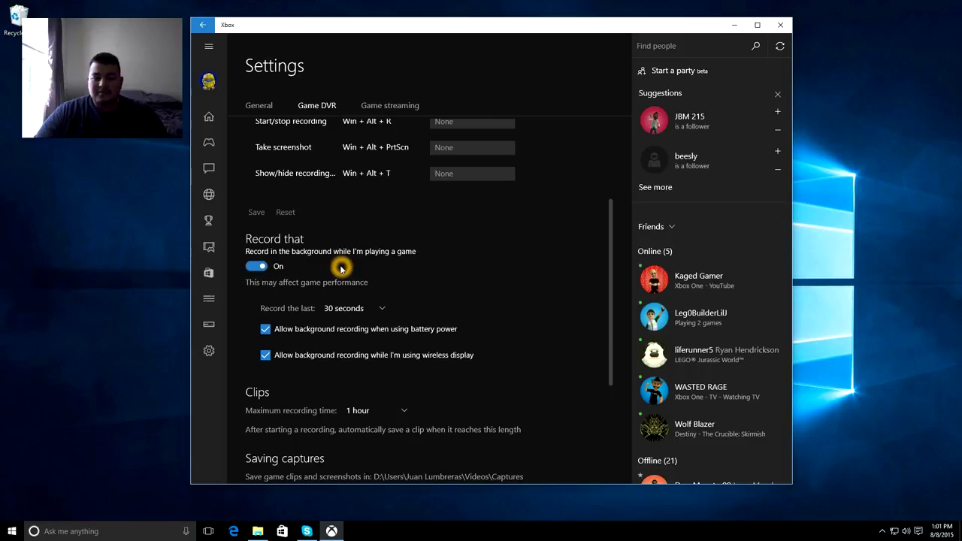
click(262, 267)
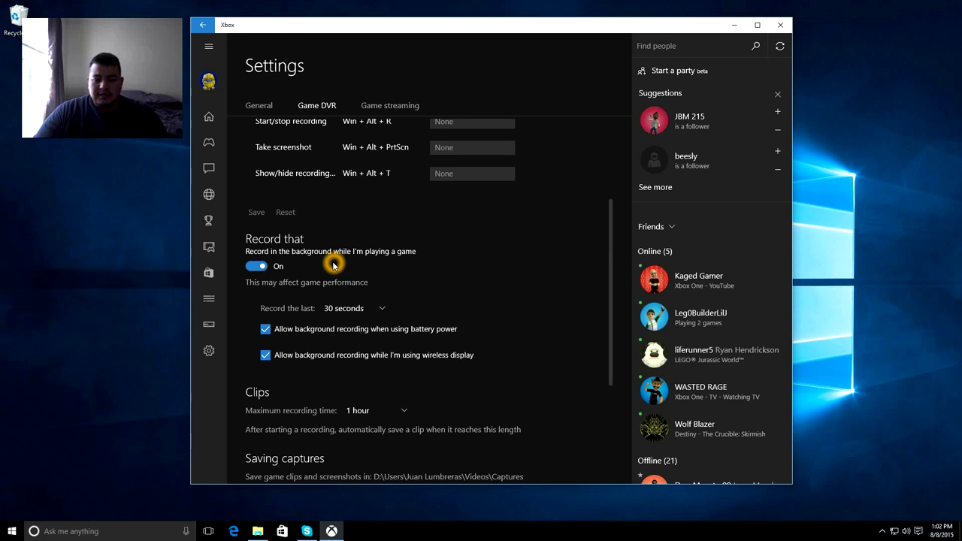
click(238, 532)
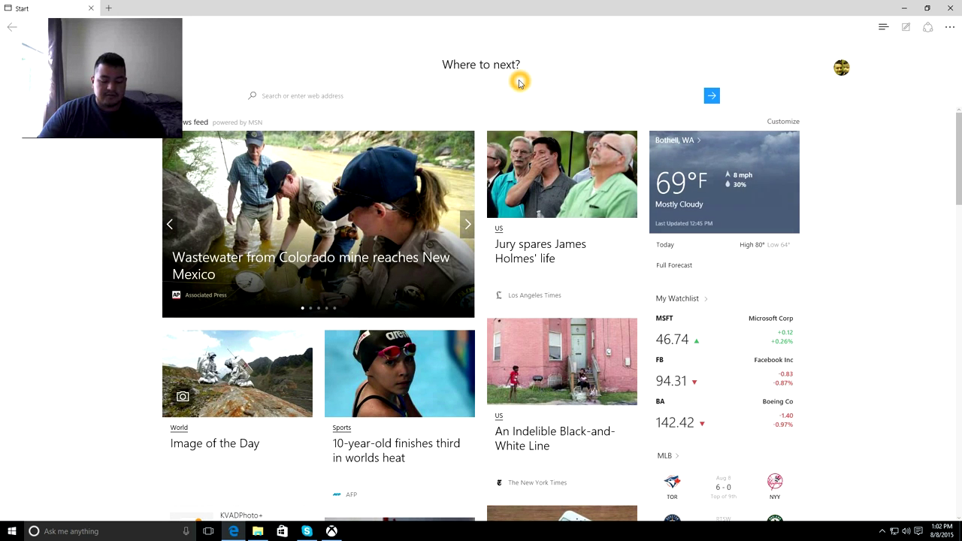
key(super+g)
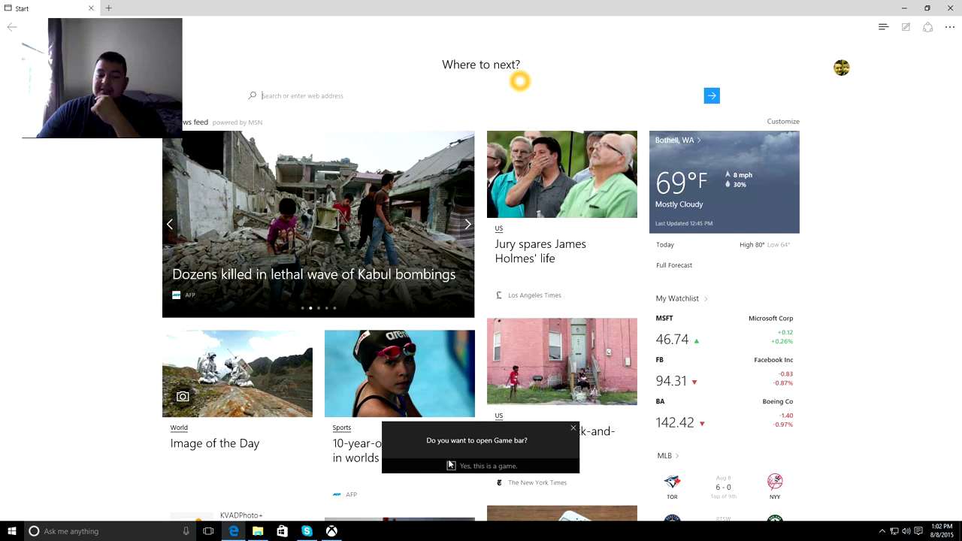
click(574, 430)
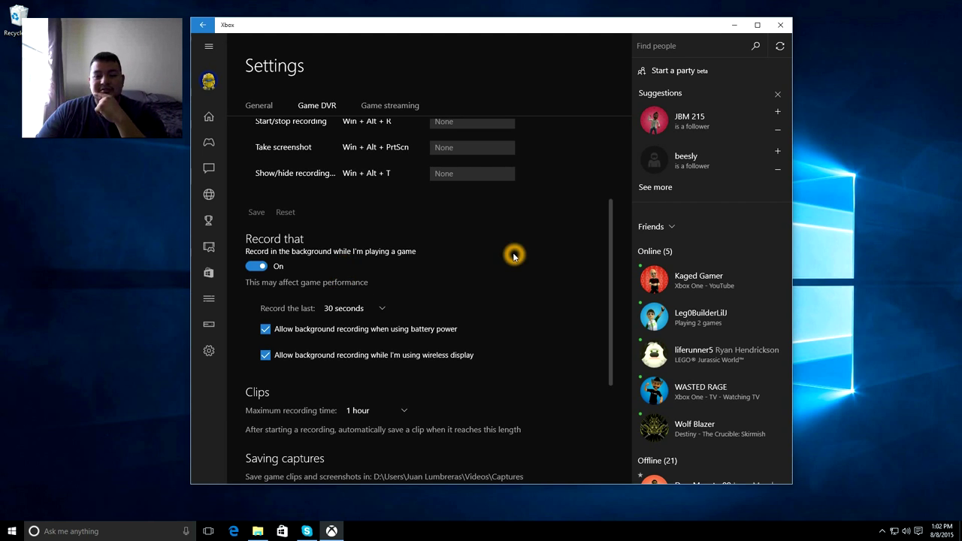
scroll(528, 313, down, 1)
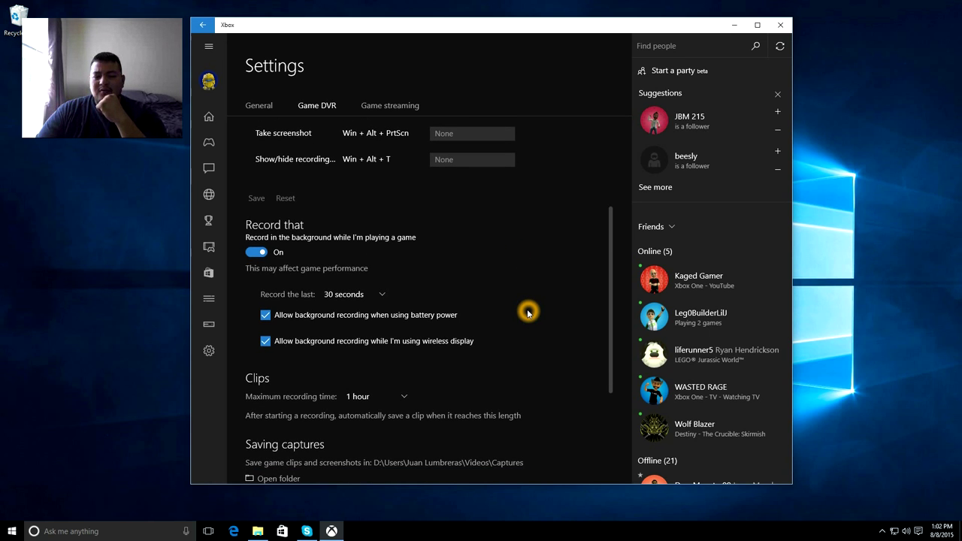
scroll(479, 284, down, 2)
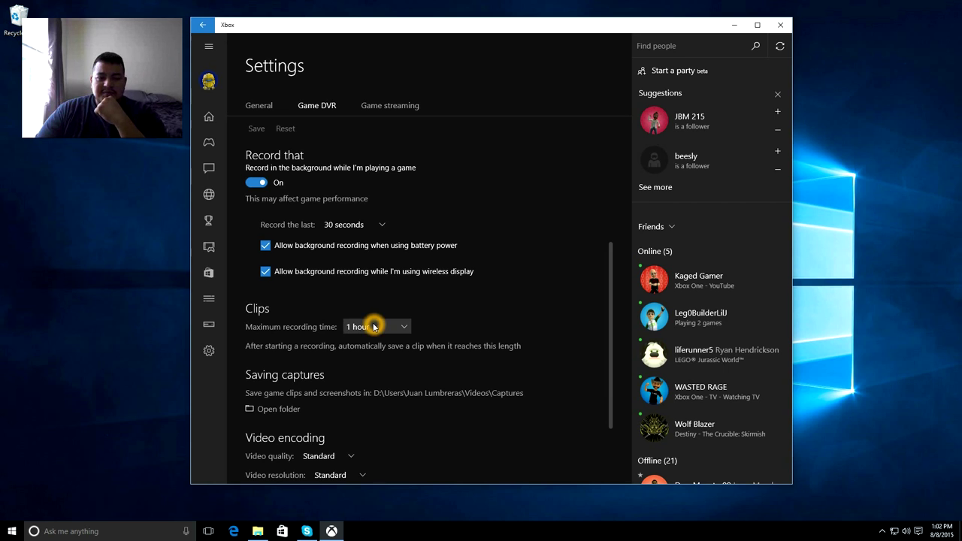
scroll(366, 327, up, 7)
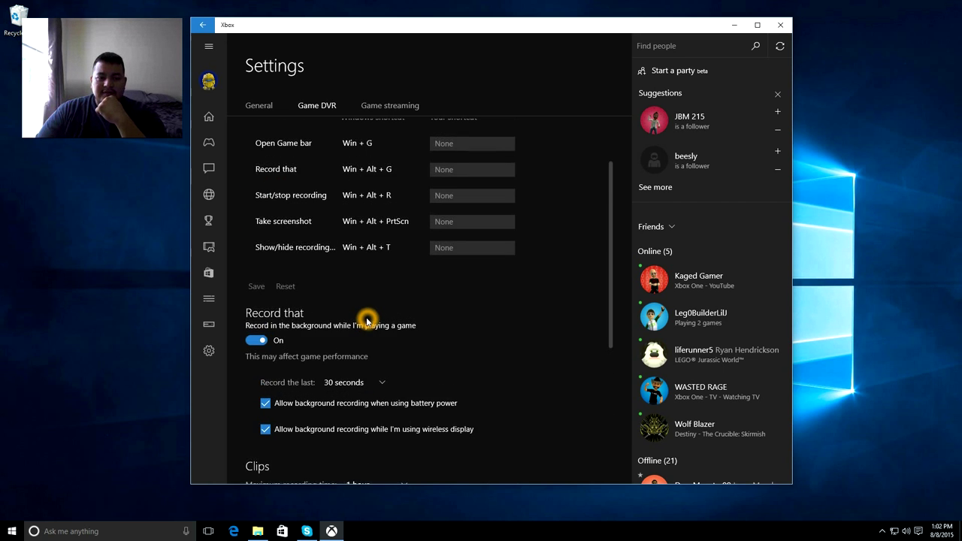
scroll(367, 315, down, 5)
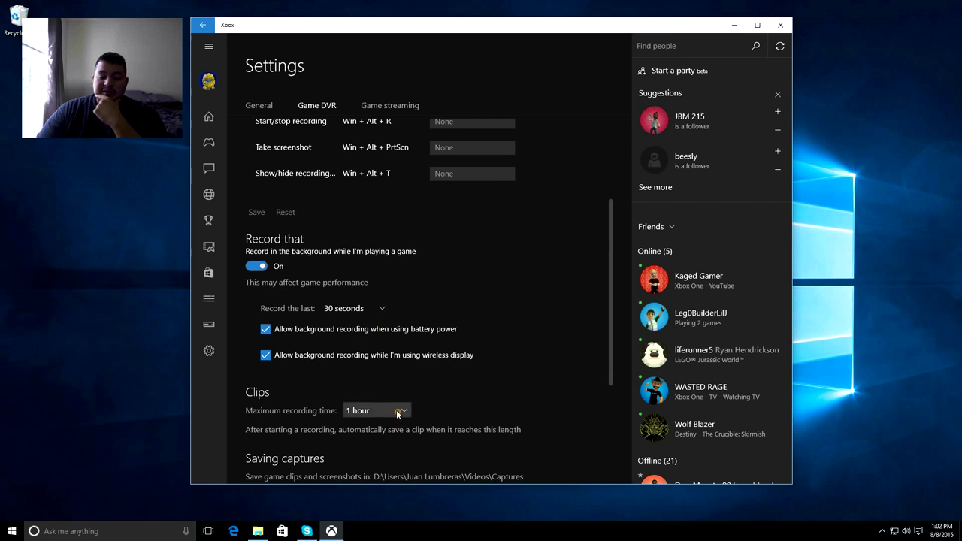
click(396, 410)
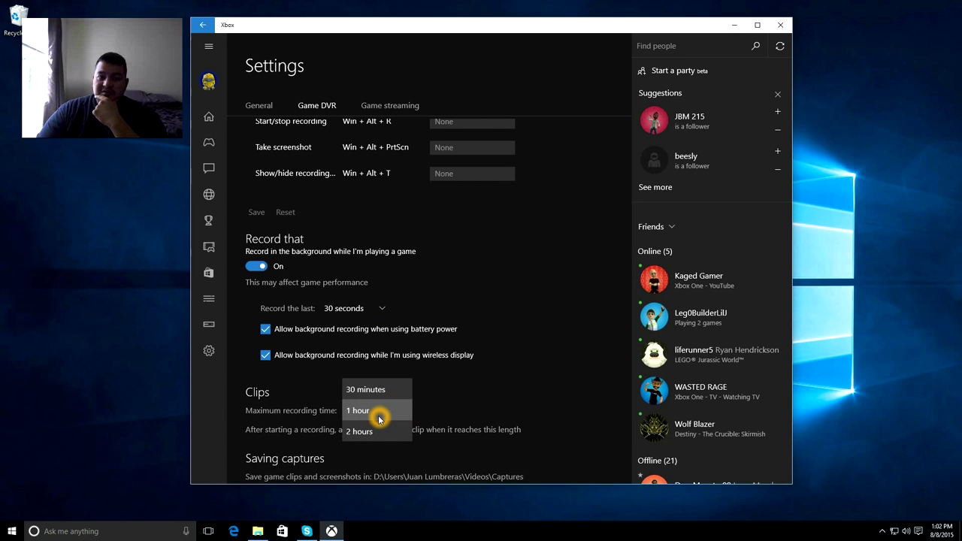
click(468, 414)
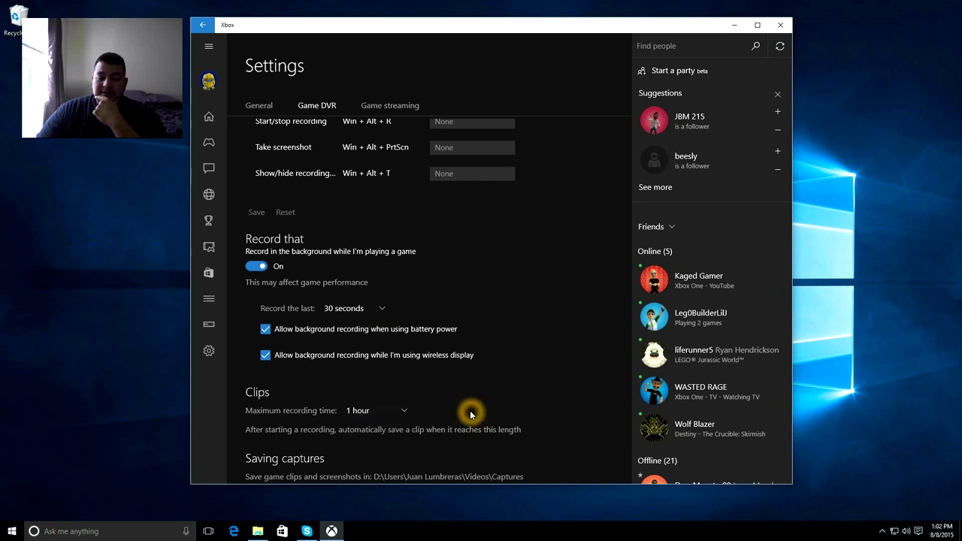
scroll(476, 404, down, 3)
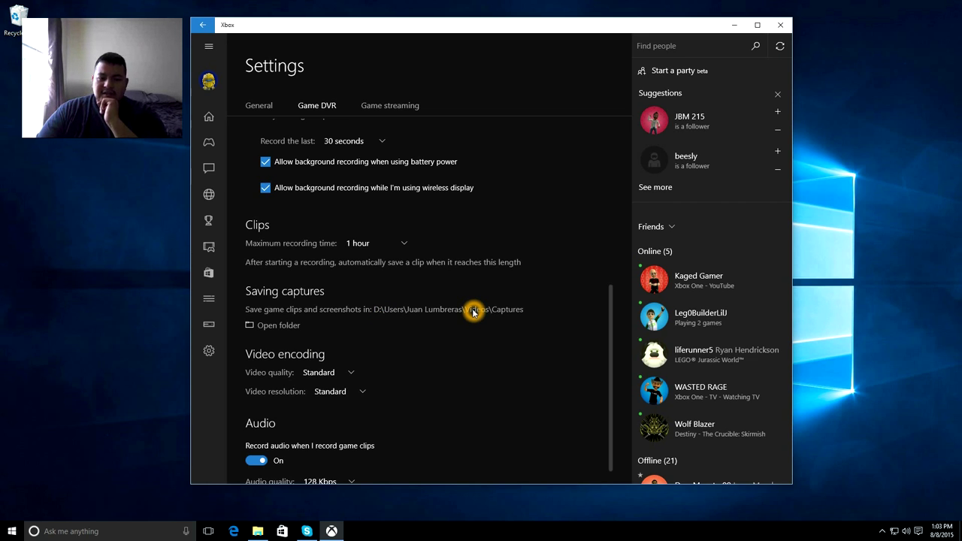
scroll(473, 310, down, 1)
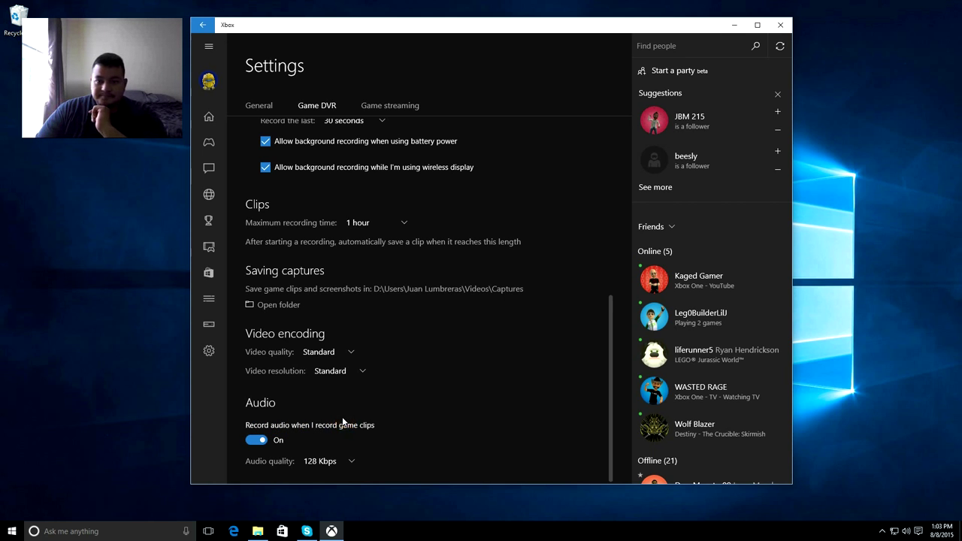
scroll(342, 423, up, 5)
scroll(531, 311, up, 4)
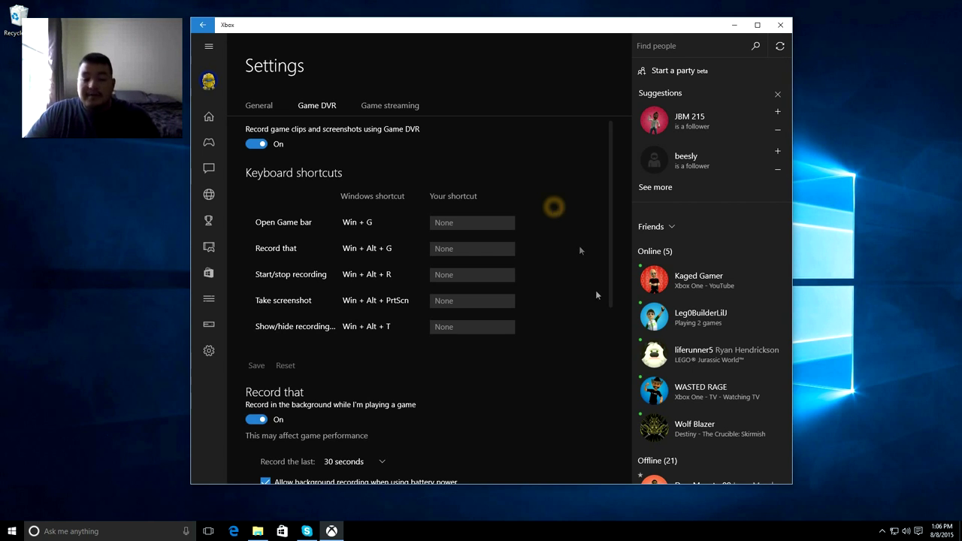
Step: Launch Naruto Shippuden Ultimate Ninja Storm 3 Full Burst from the Steam tray menu
click(885, 533)
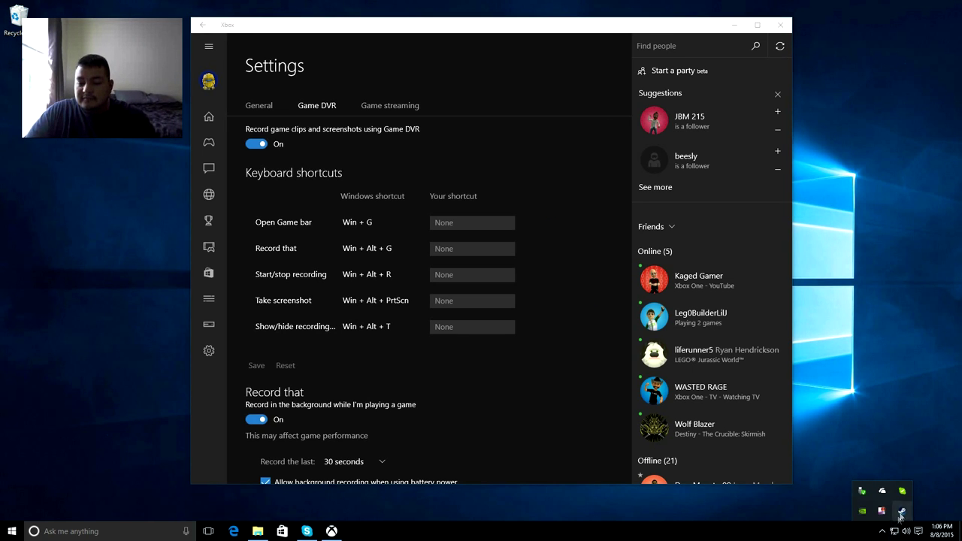
right_click(905, 513)
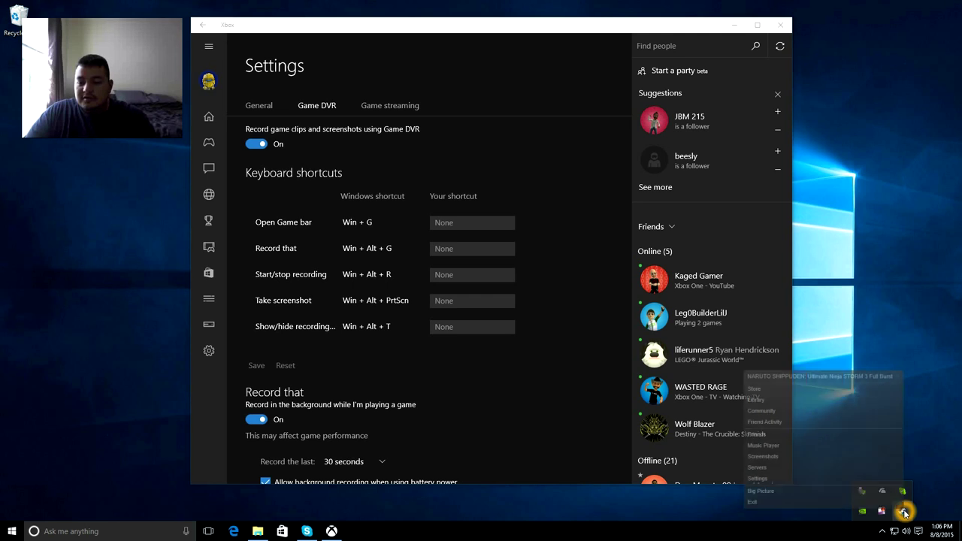
click(800, 378)
Step: Check the graphics settings, keeping 1920x1080 windowed, then bring up the controller settings
click(387, 236)
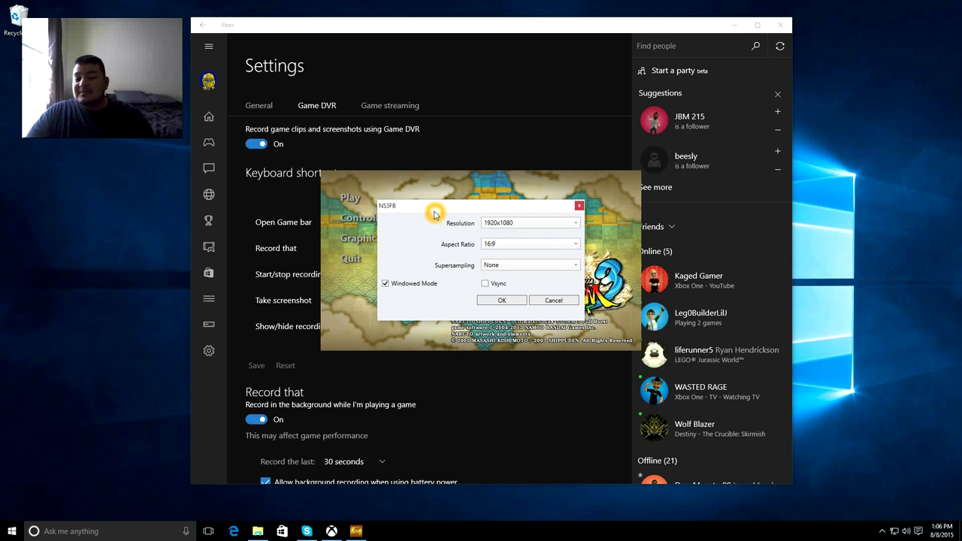
drag(434, 215, 469, 224)
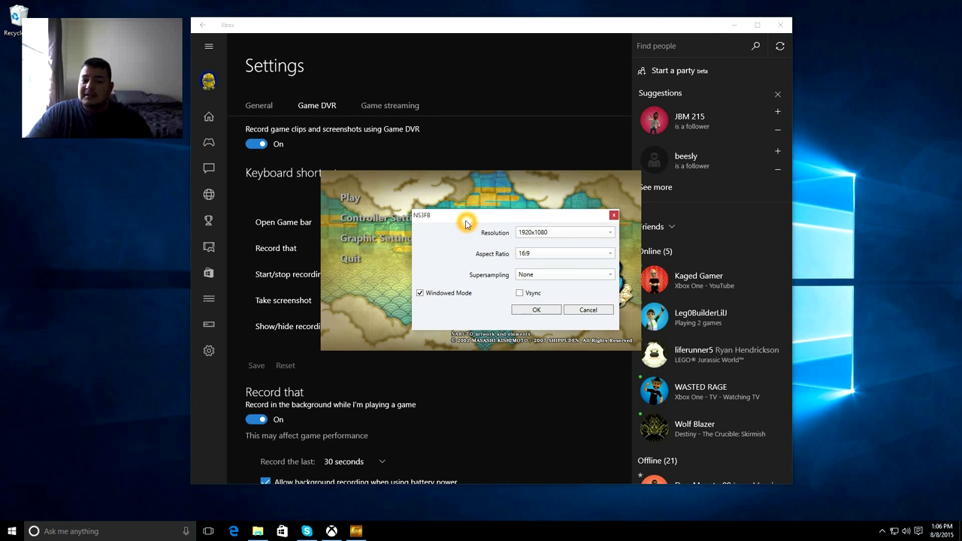
mouse_move(466, 224)
mouse_down()
mouse_move(459, 205)
mouse_move(466, 210)
mouse_up()
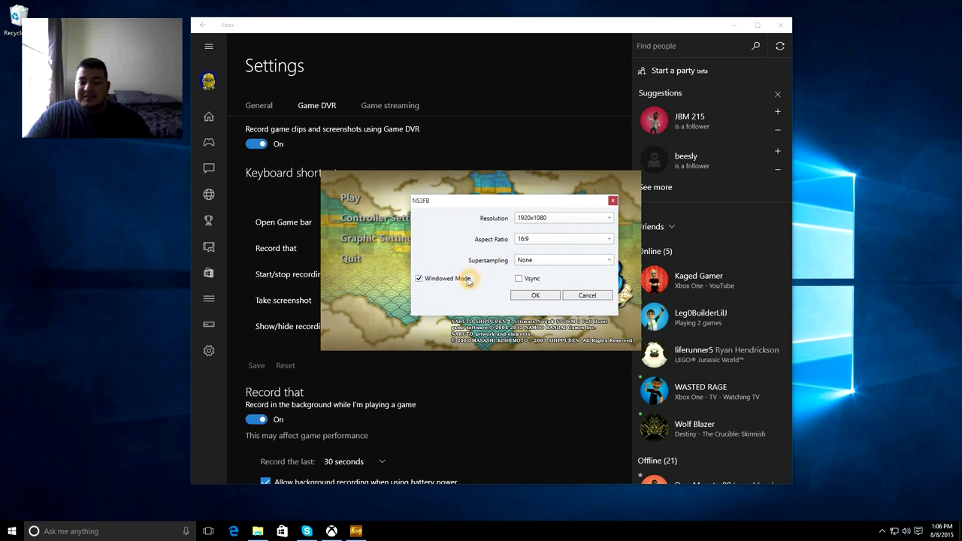
click(534, 295)
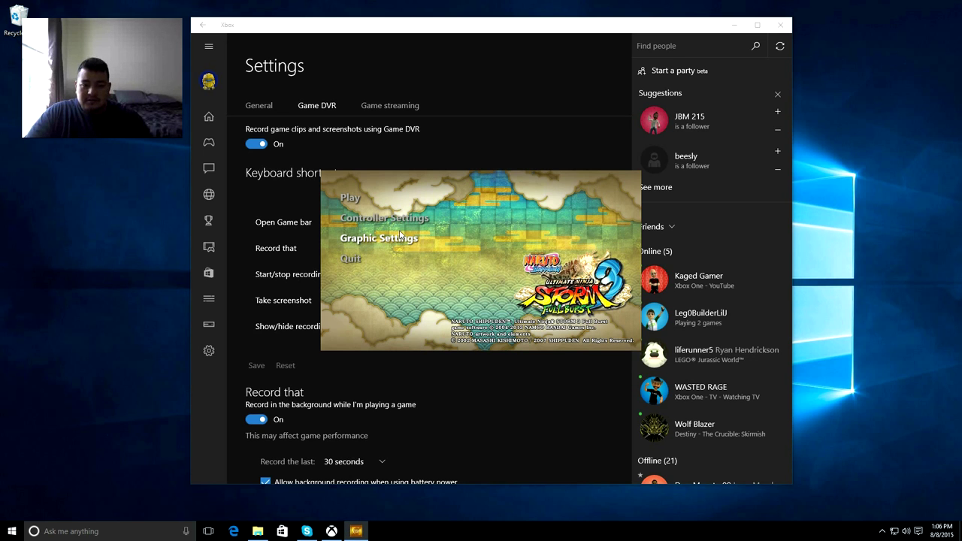
click(394, 218)
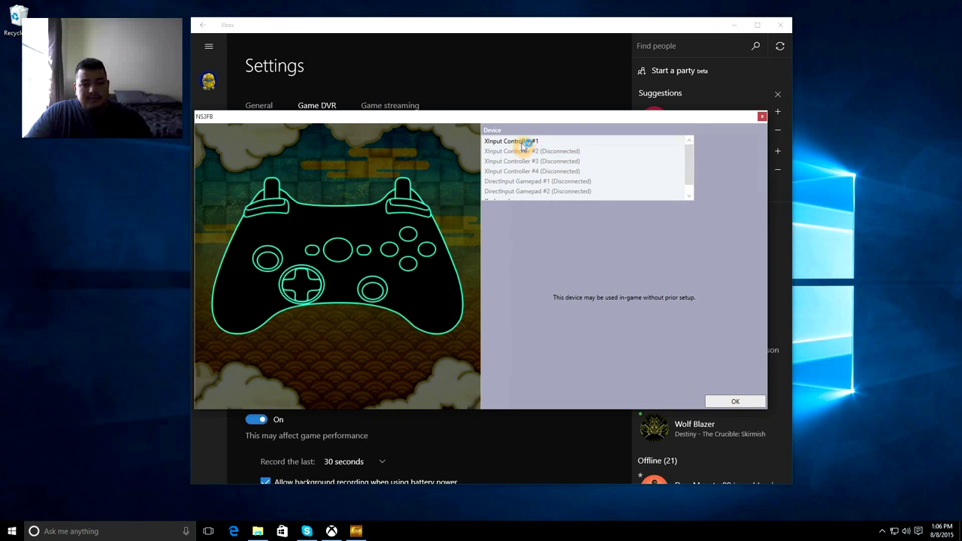
Step: Confirm and close the controller settings in the NS3FB launcher
click(736, 401)
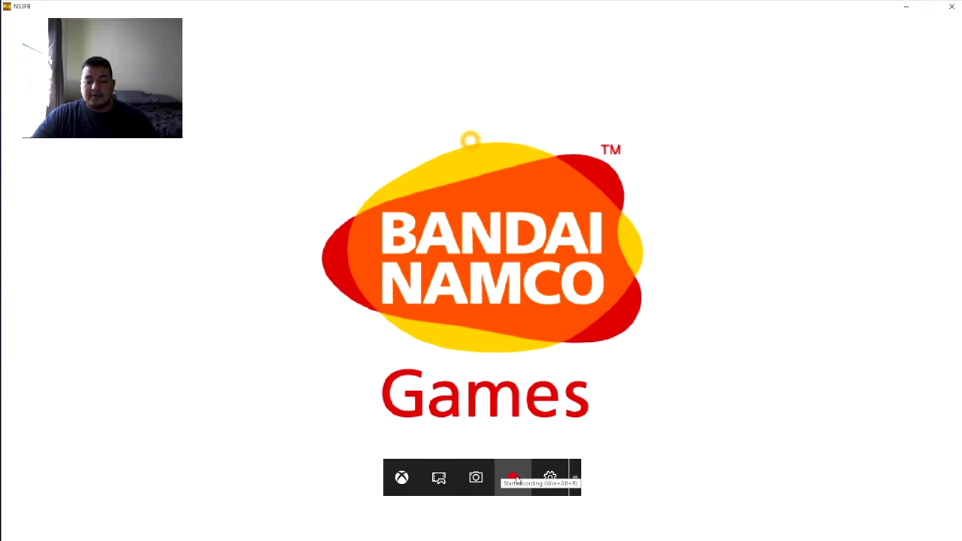
Step: Start a Game DVR recording and go through the title and Free Battle menus to VS Battle
click(513, 478)
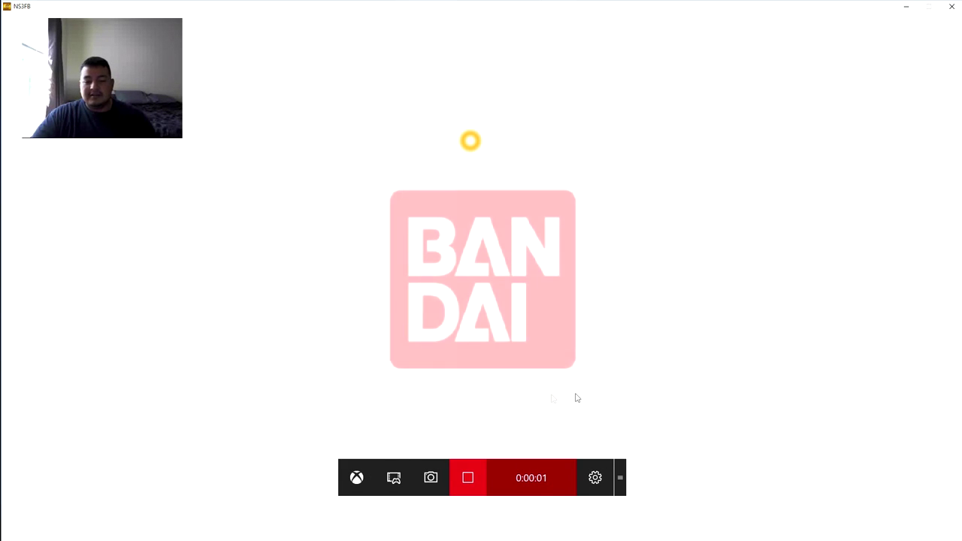
click(643, 349)
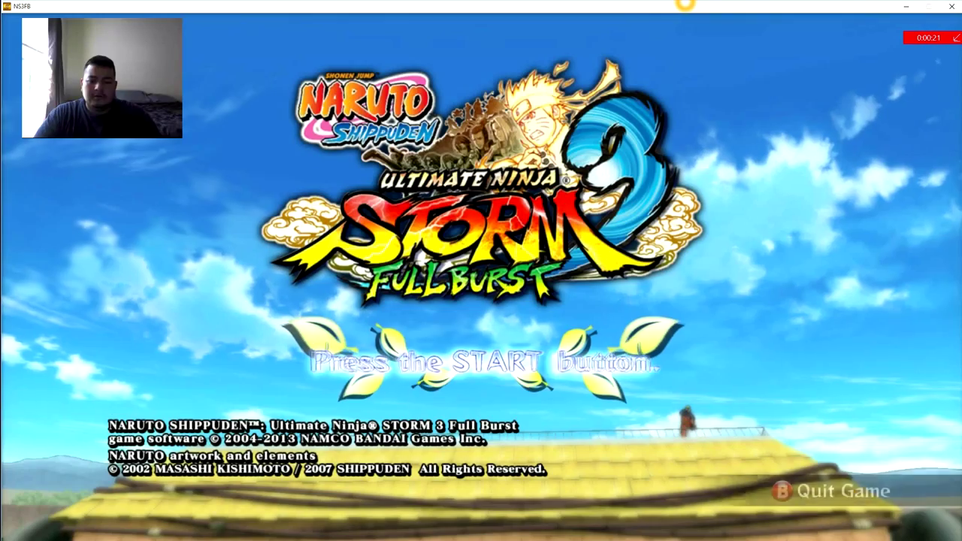
key(Return)
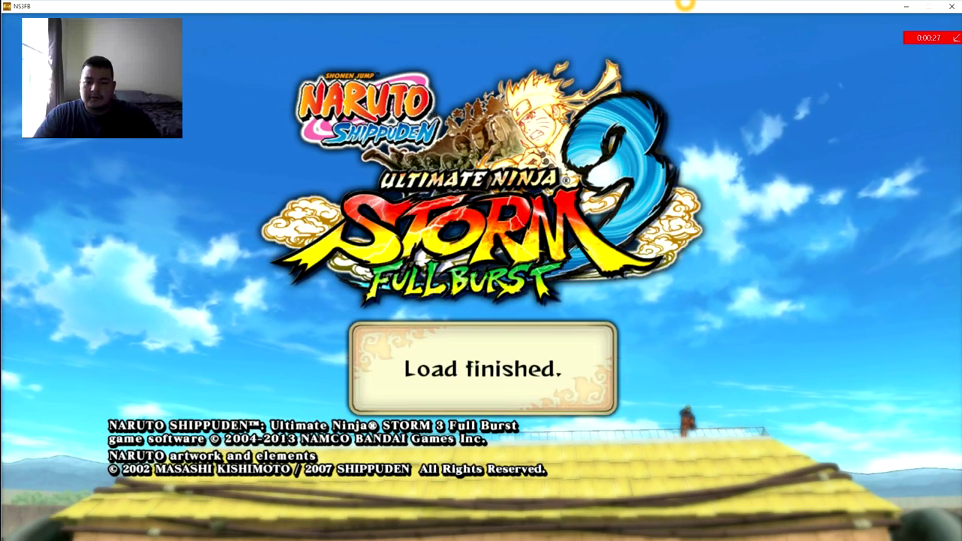
key(Return)
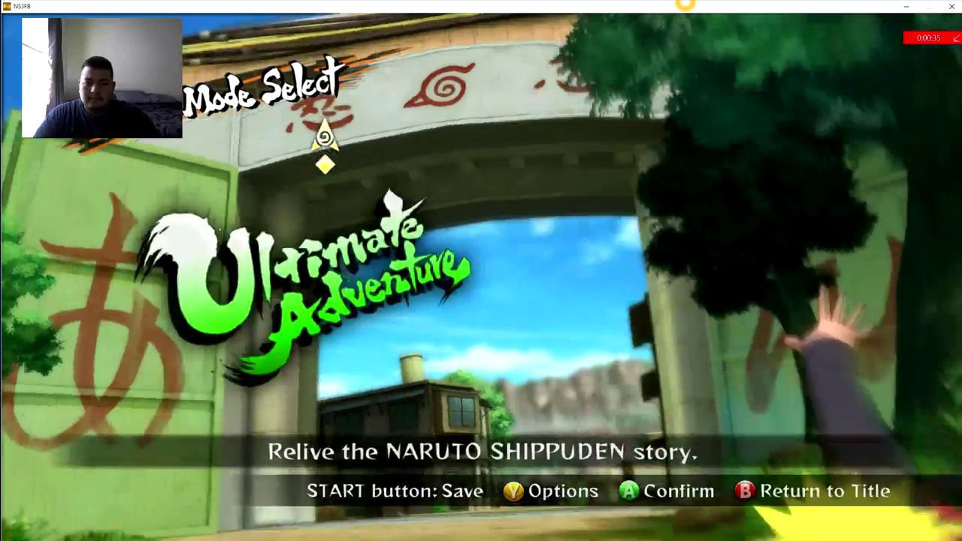
key(Down)
key(Down)
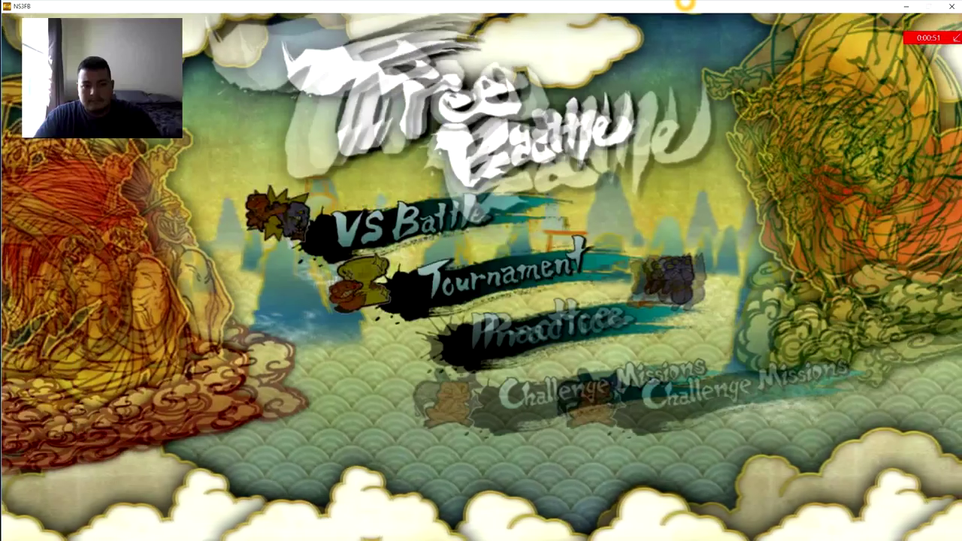
key(Return)
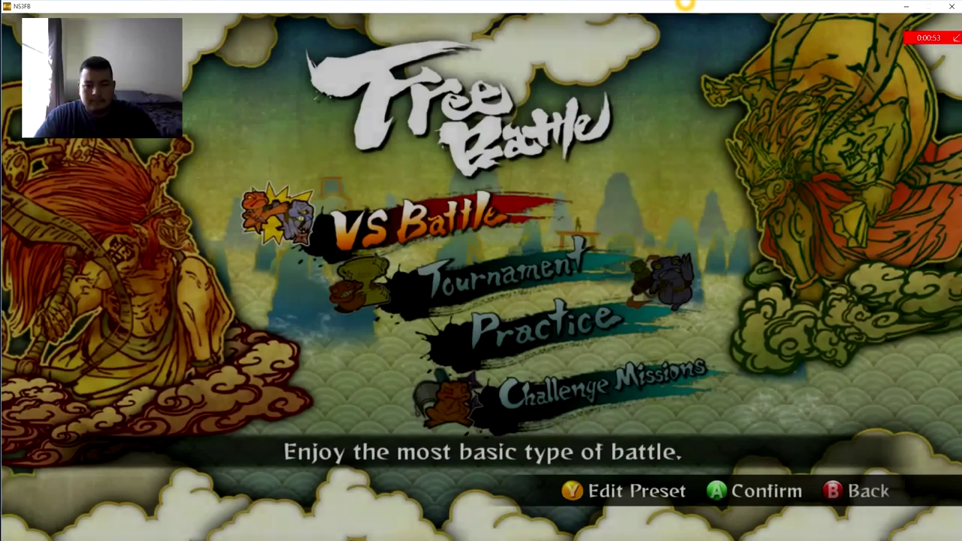
key(Down)
key(Up)
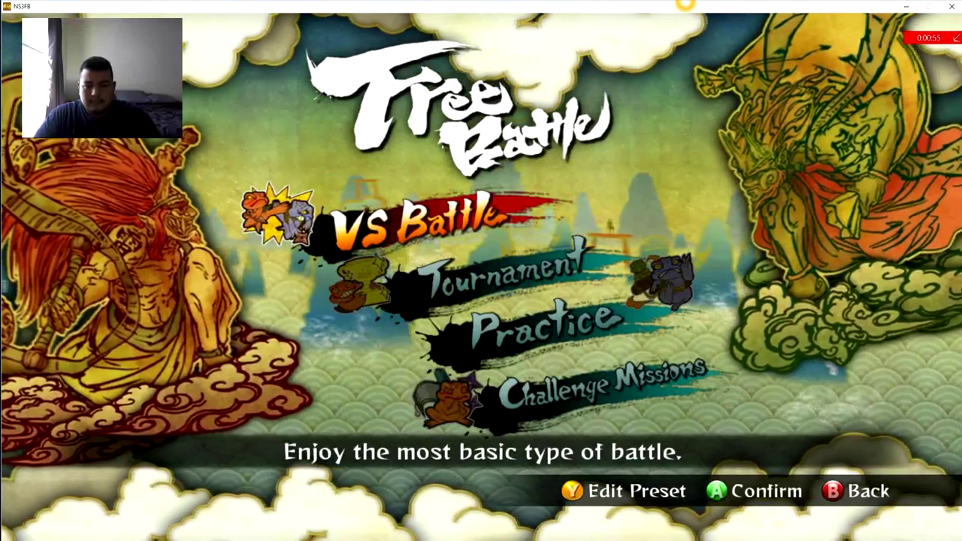
key(Return)
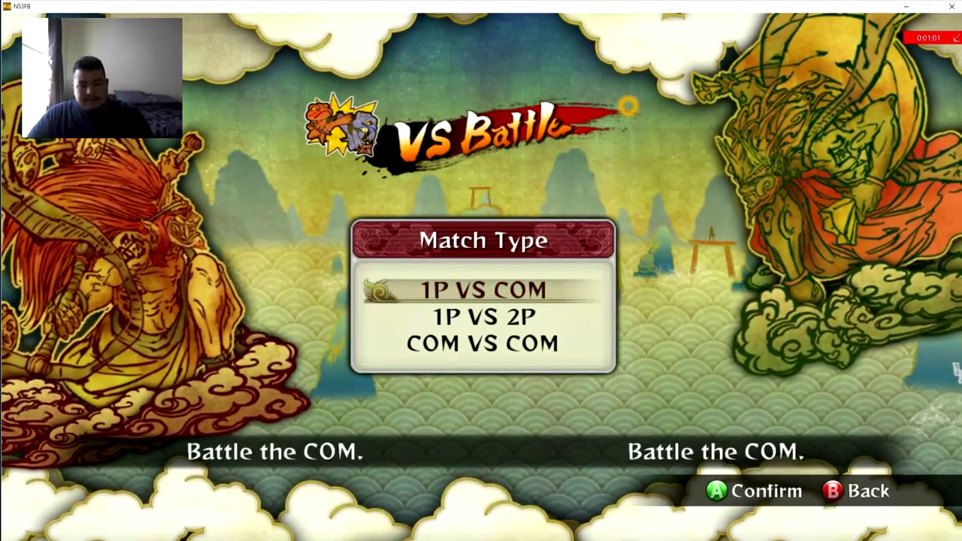
Step: Stop the recording from the Game bar, saving a 1:03 game clip
key(super+g)
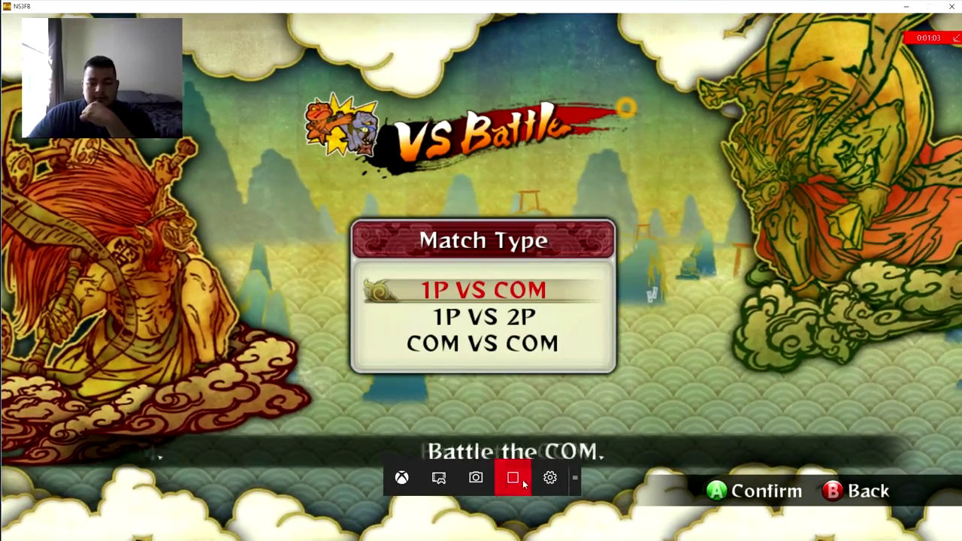
click(513, 478)
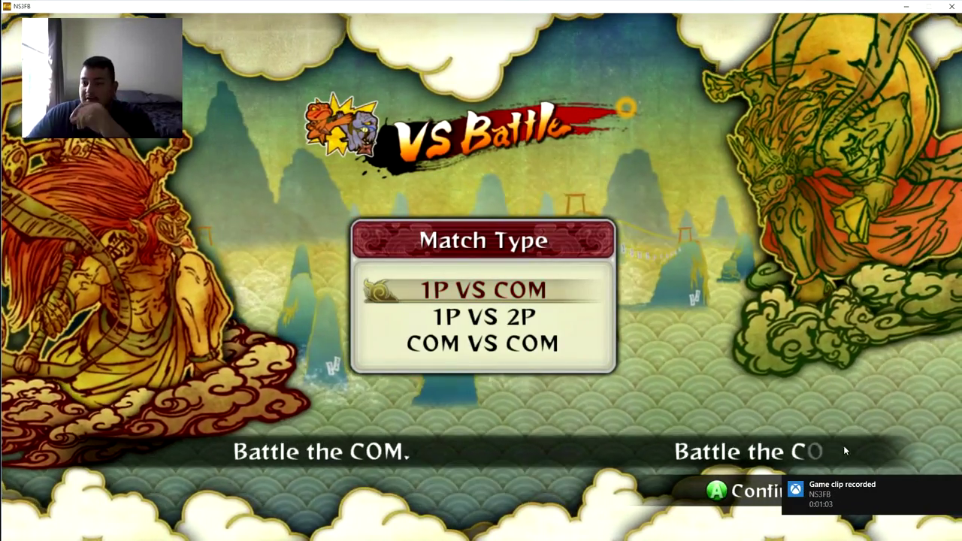
click(843, 445)
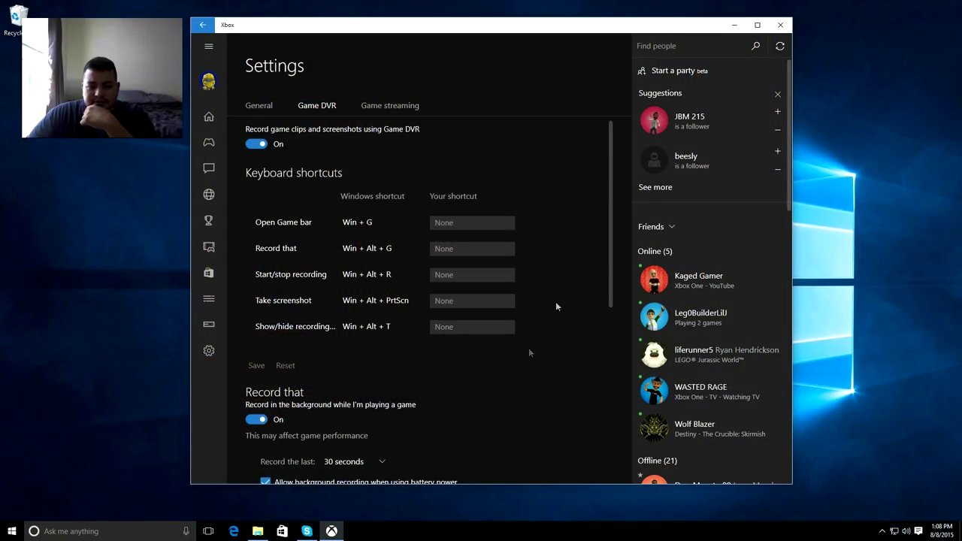
Step: Review the lower Game DVR settings, then launch Age of Empires: Castle Siege by searching 'age'
scroll(518, 356, down, 3)
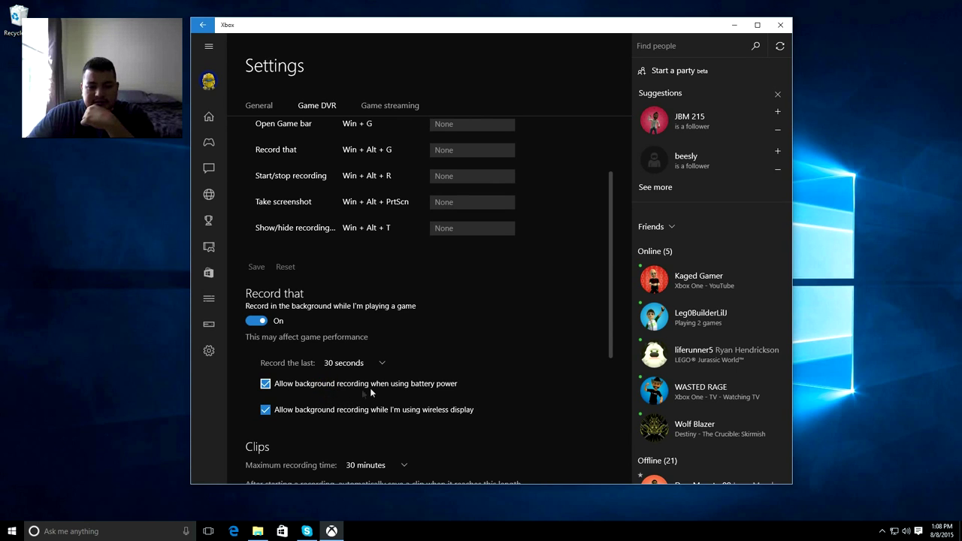
scroll(374, 397, down, 3)
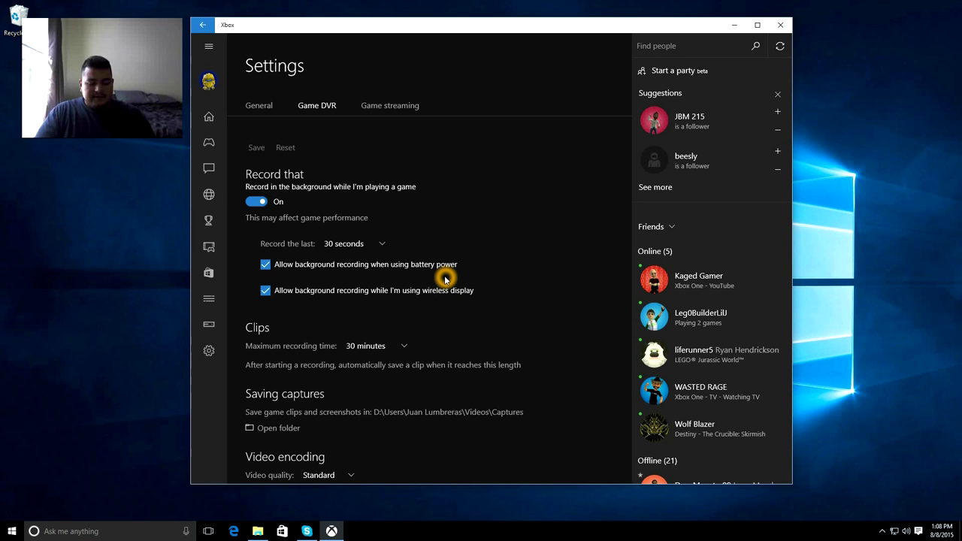
key(super)
text(age)
key(Return)
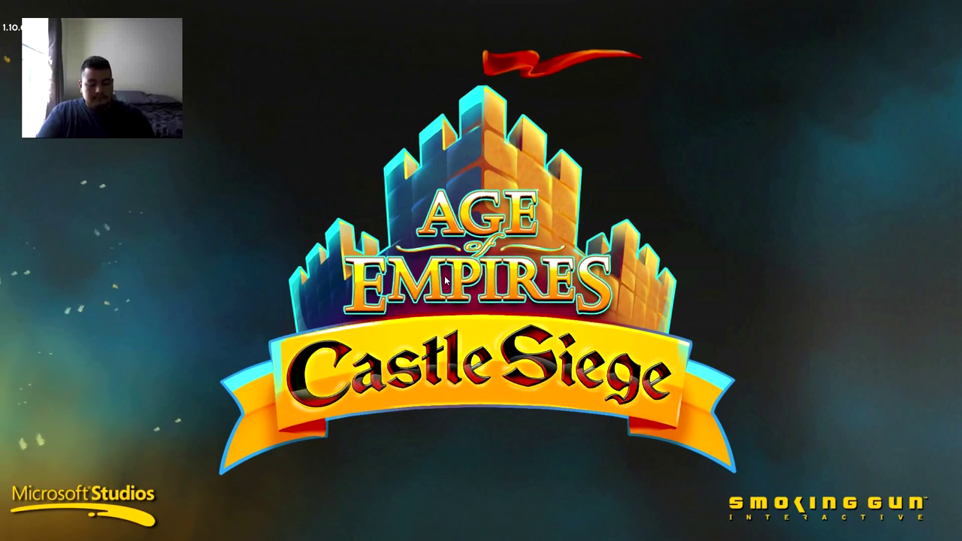
Step: Start a Game bar recording and close the News and Defense Summary notices
key(super+g)
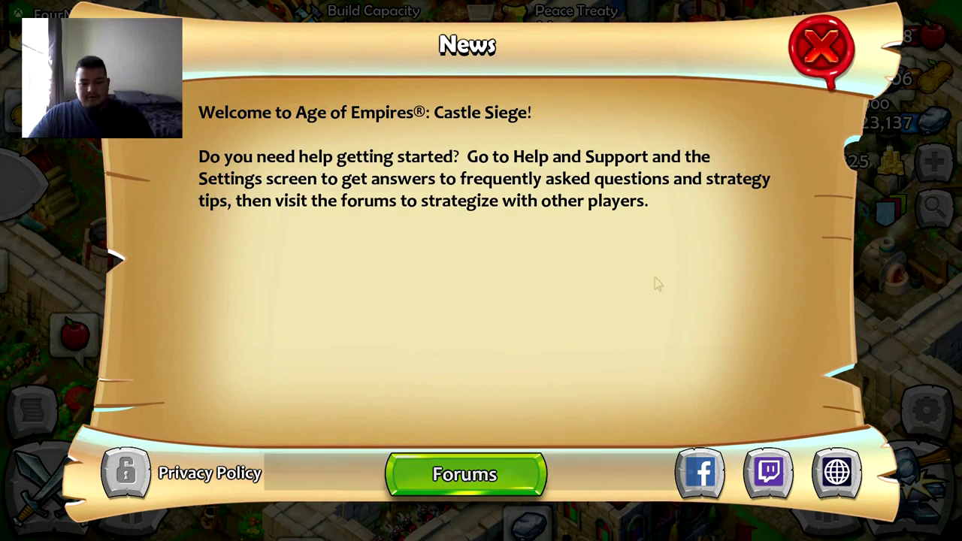
key(super+g)
click(511, 472)
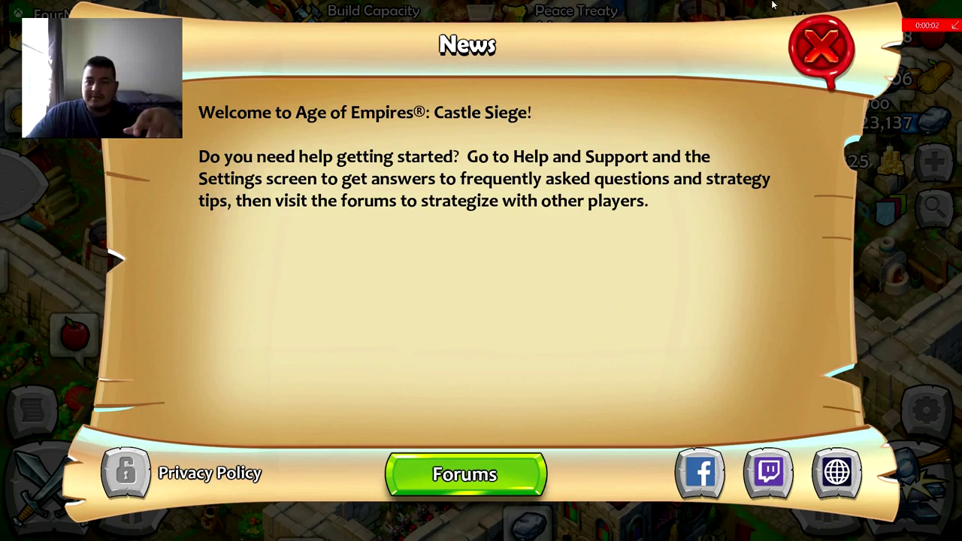
click(821, 47)
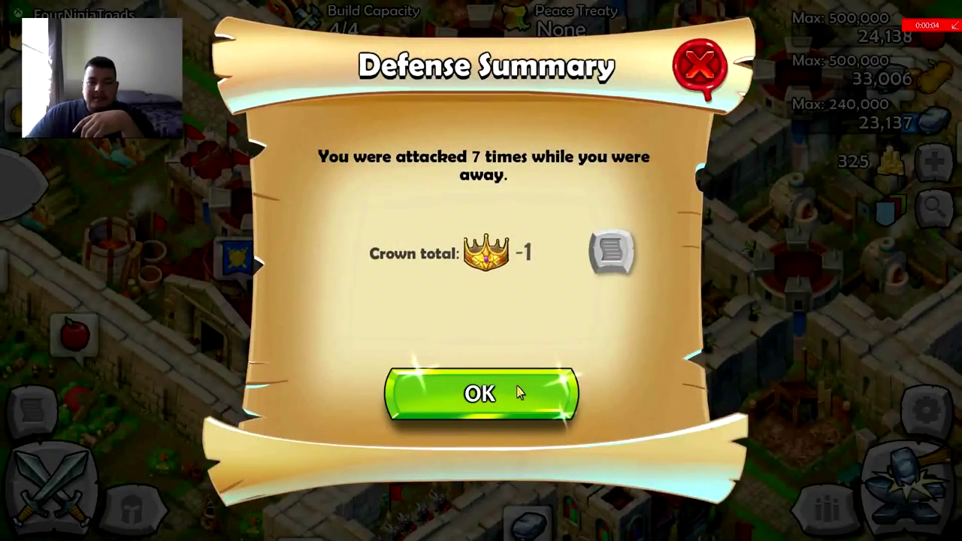
click(517, 392)
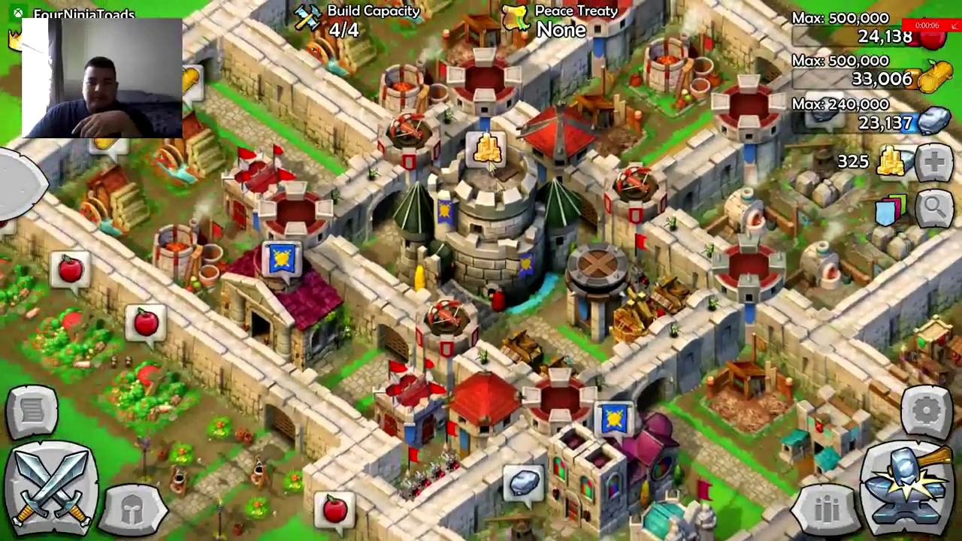
Step: Collect gold, lumber, apples and stone around the castle base, then pan across the map
click(488, 154)
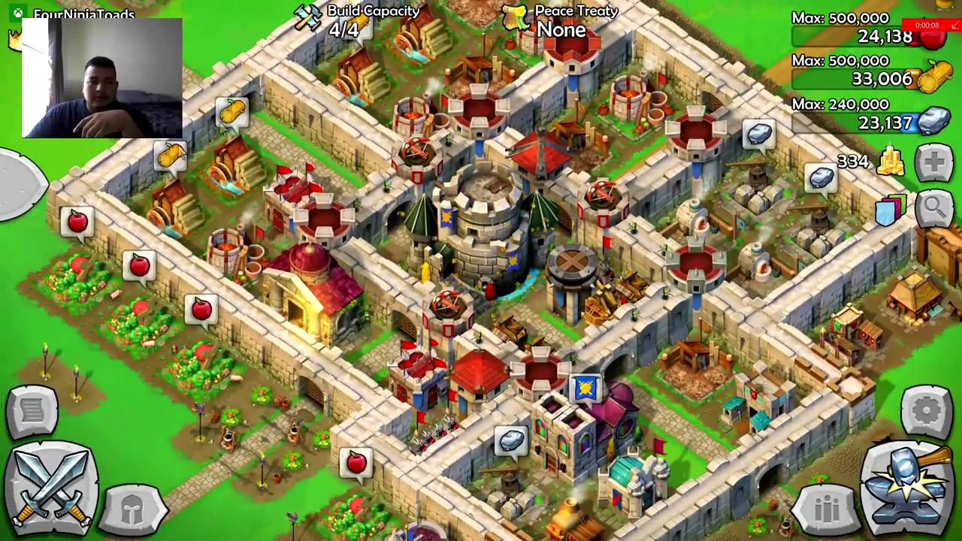
click(170, 155)
click(230, 111)
click(78, 219)
click(139, 263)
click(202, 308)
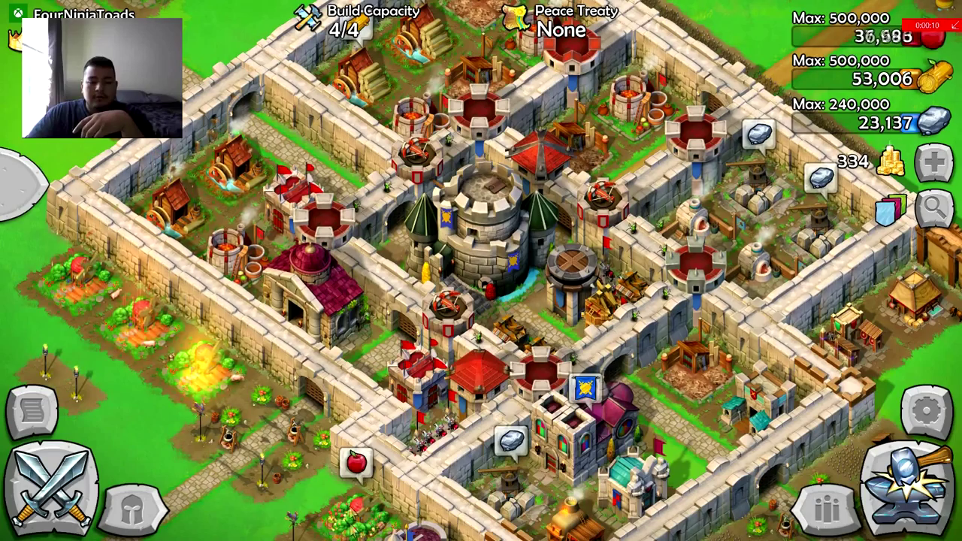
click(510, 442)
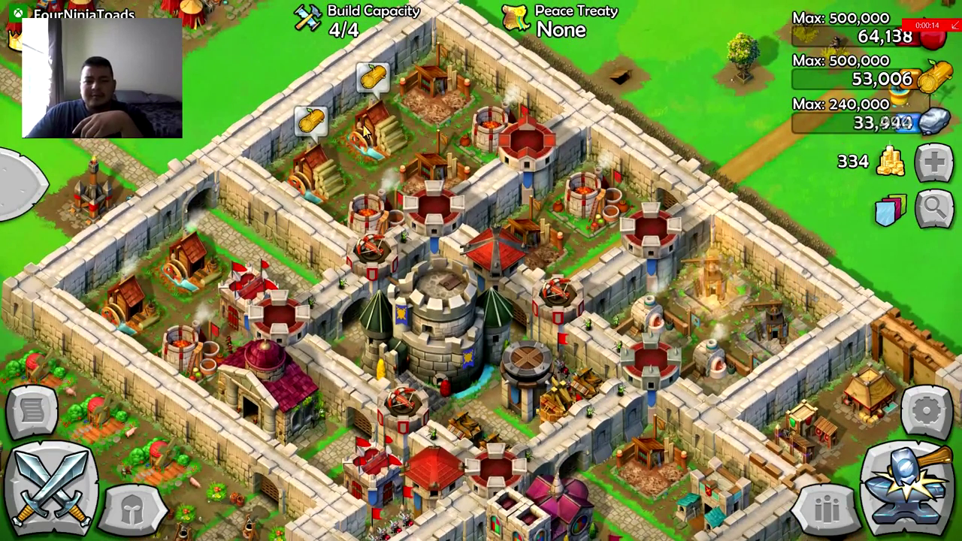
click(311, 120)
click(374, 75)
scroll(417, 238, down, 3)
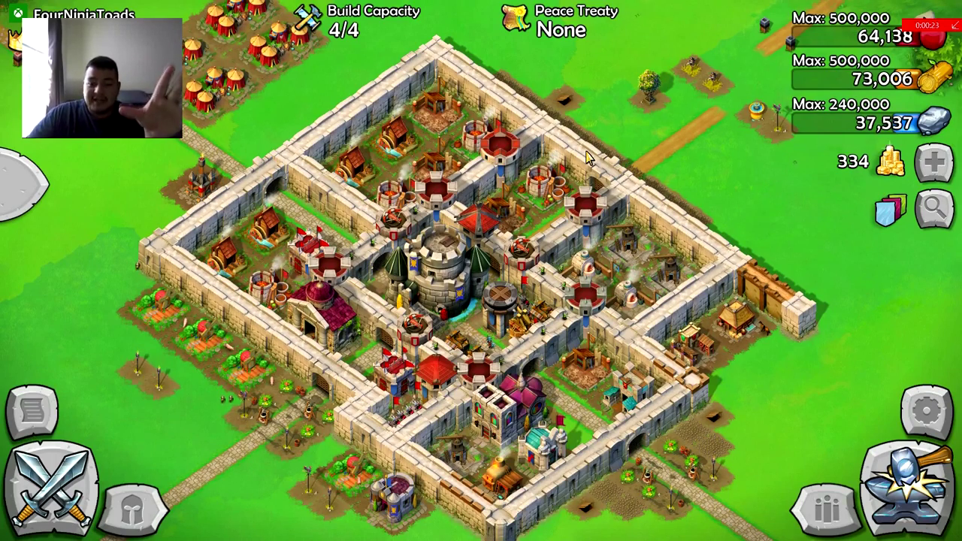
drag(704, 182, 636, 186)
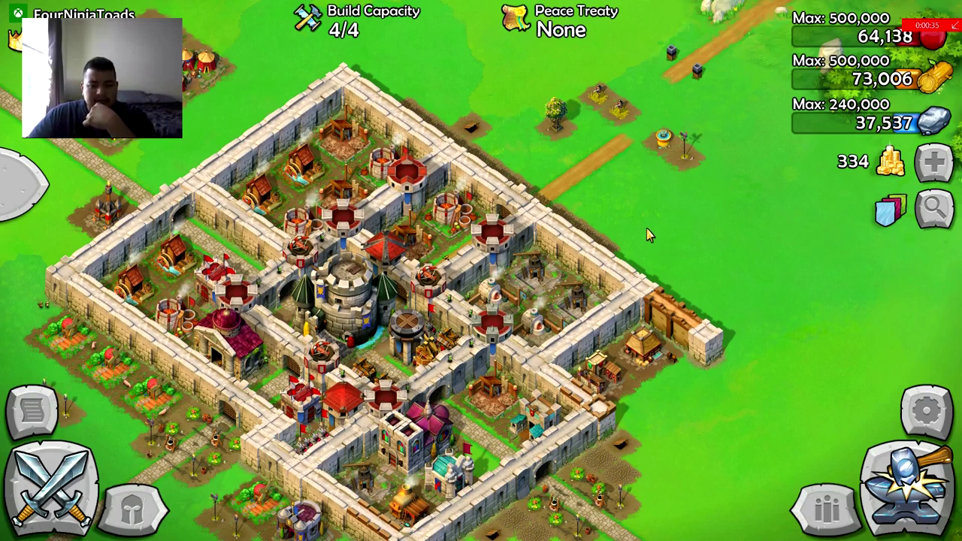
scroll(647, 230, down, 1)
drag(413, 353, 481, 218)
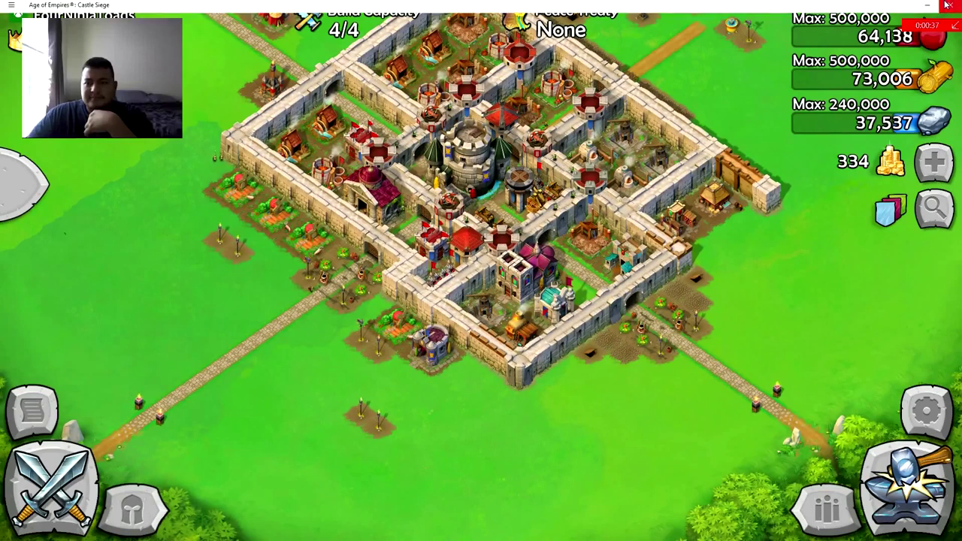
Step: Stop the recording from the Game bar, saving a 0:38 game clip
key(super+g)
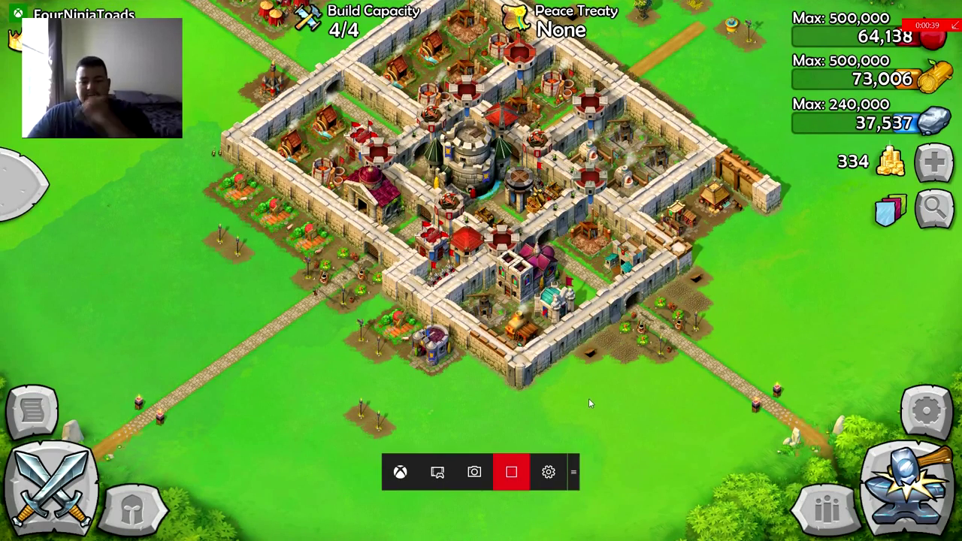
click(511, 472)
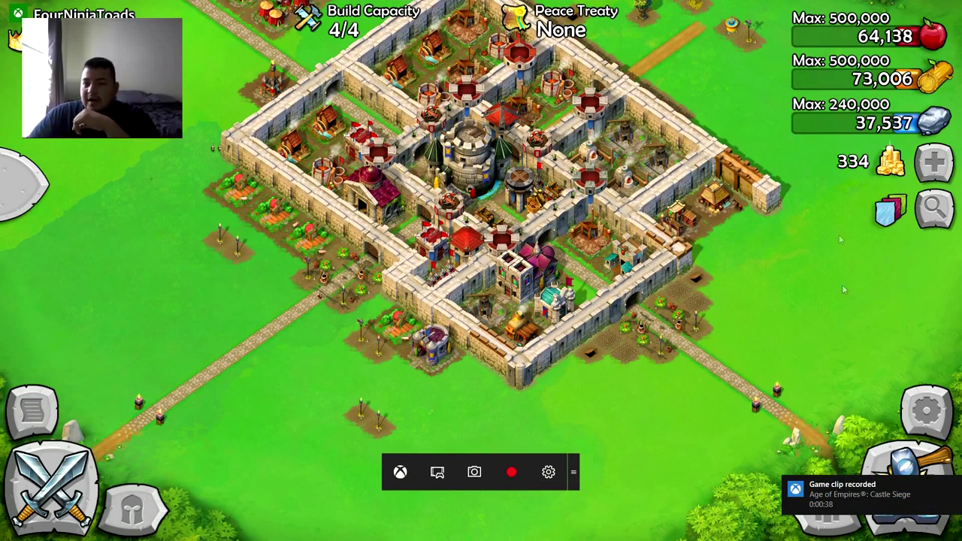
click(734, 111)
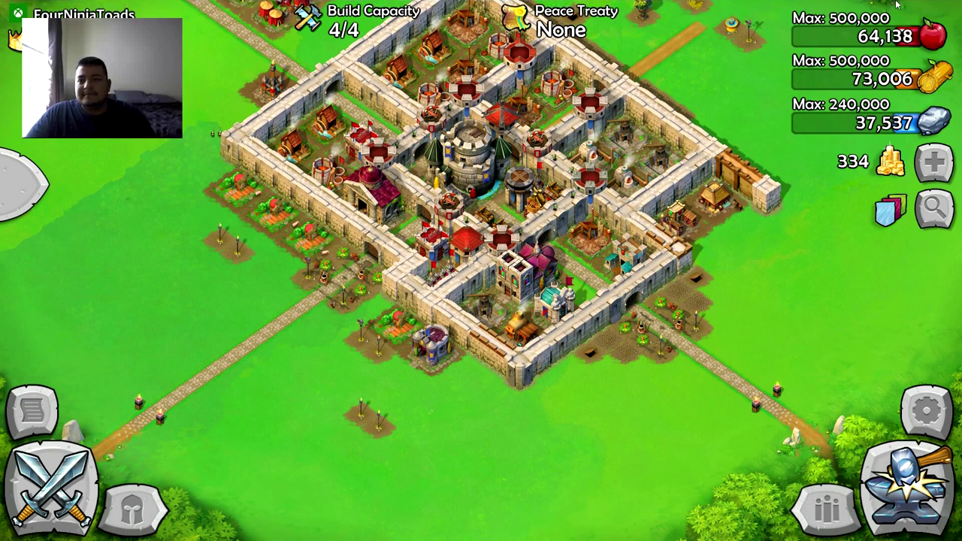
Step: Close Age of Empires and scroll the Game DVR settings back up to Keyboard shortcuts
click(944, 6)
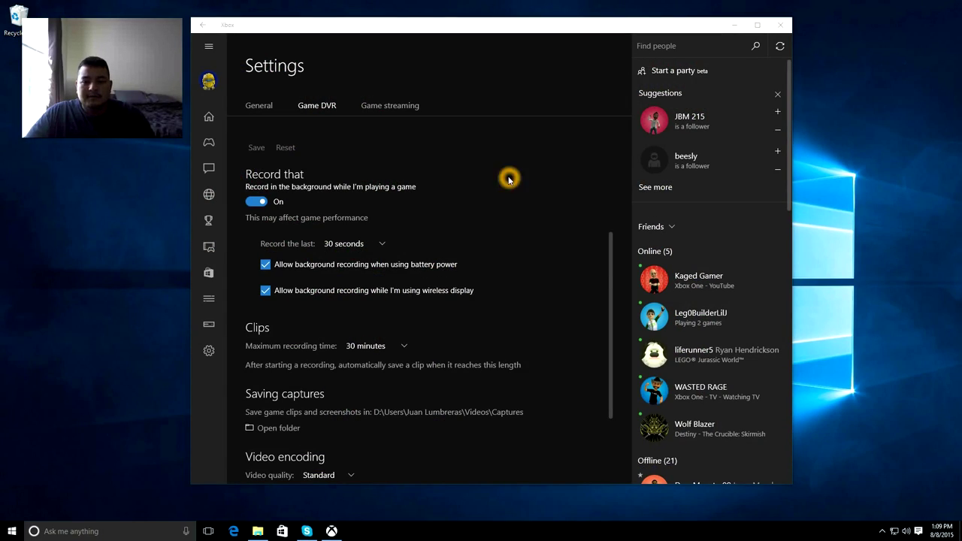
drag(612, 269, 615, 162)
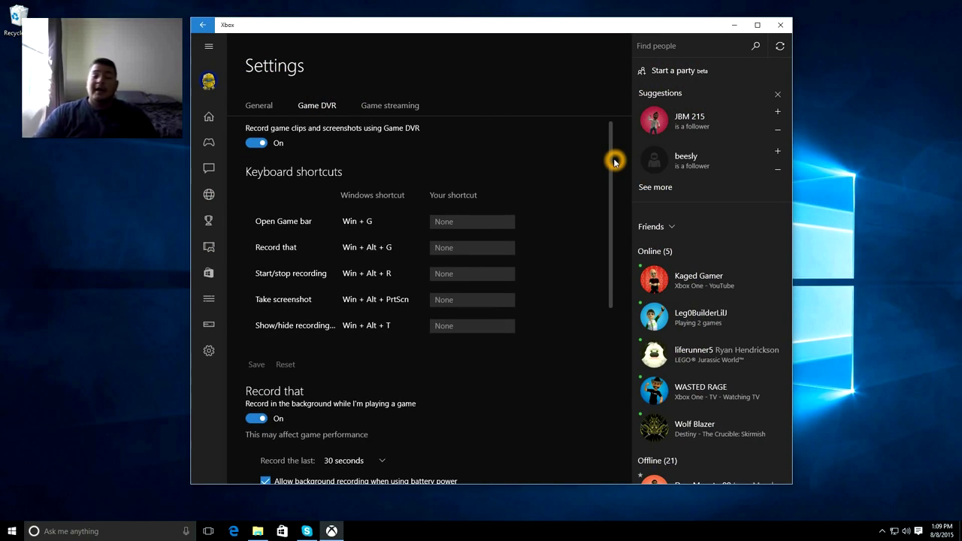